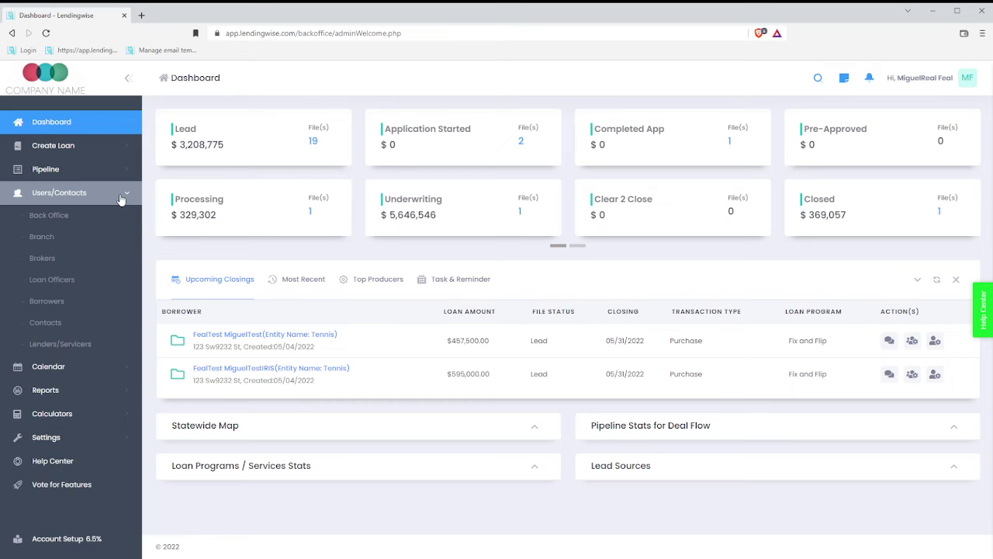
Open the web form integration details of the loan officer in the Loan Officer List.
click(77, 290)
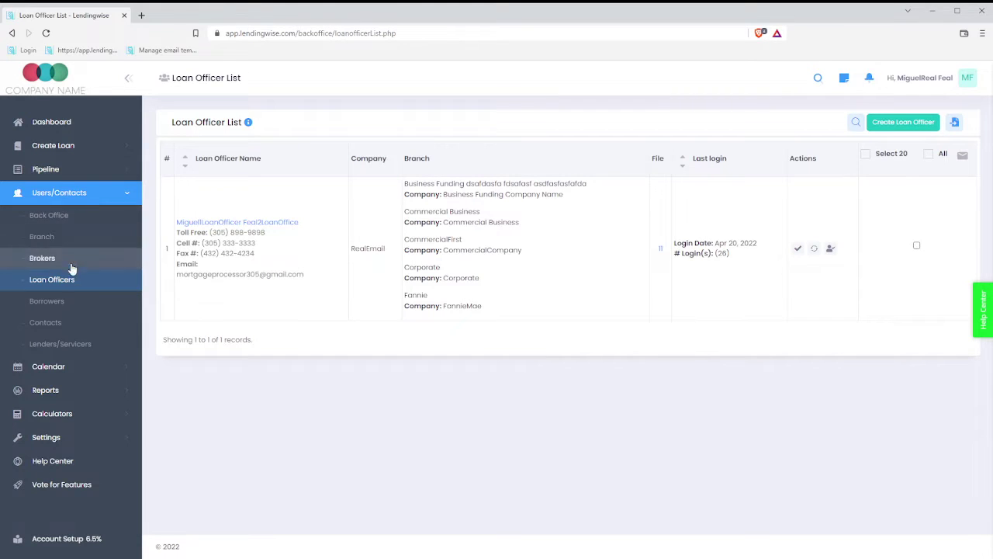
click(222, 225)
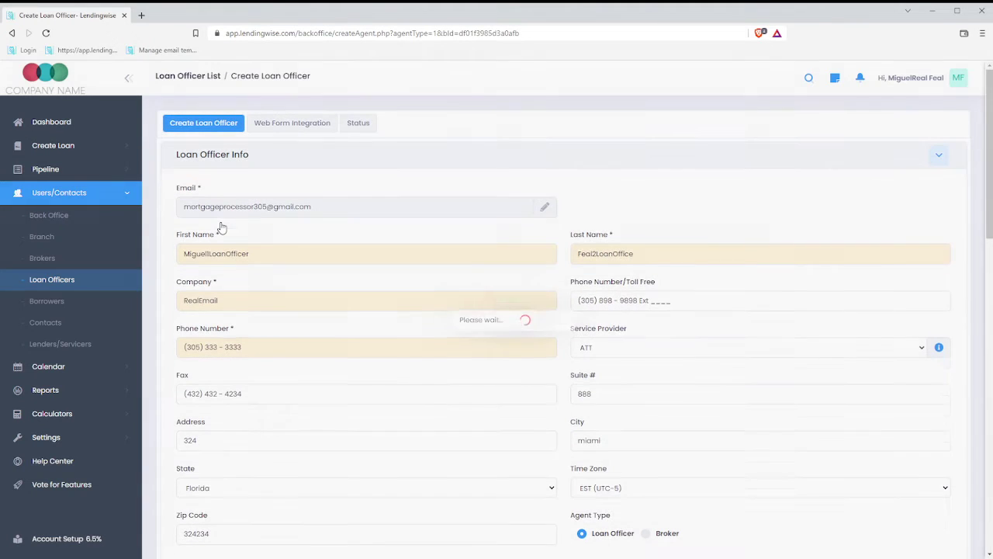
click(307, 126)
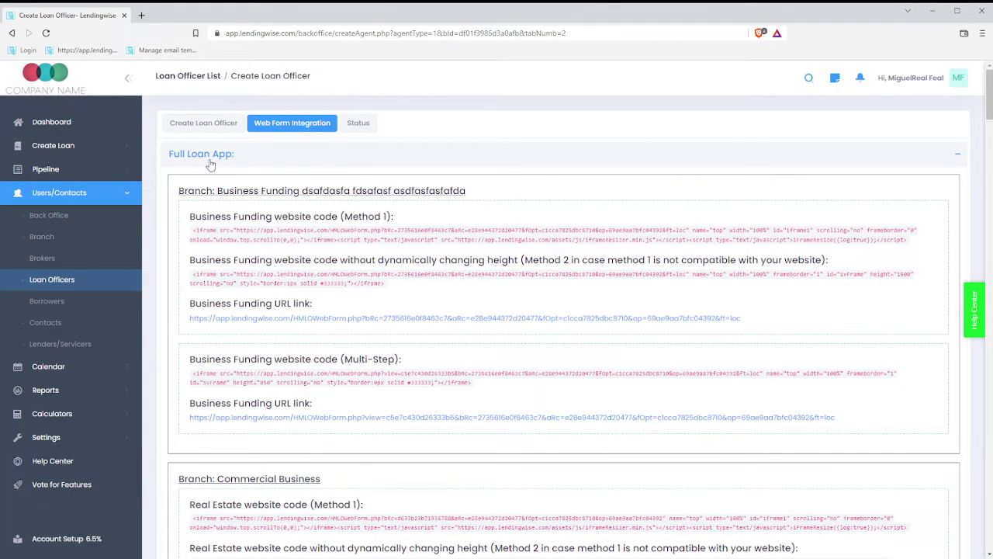
Collapse the Full Loan App section and leave the Quick App section expanded.
click(954, 158)
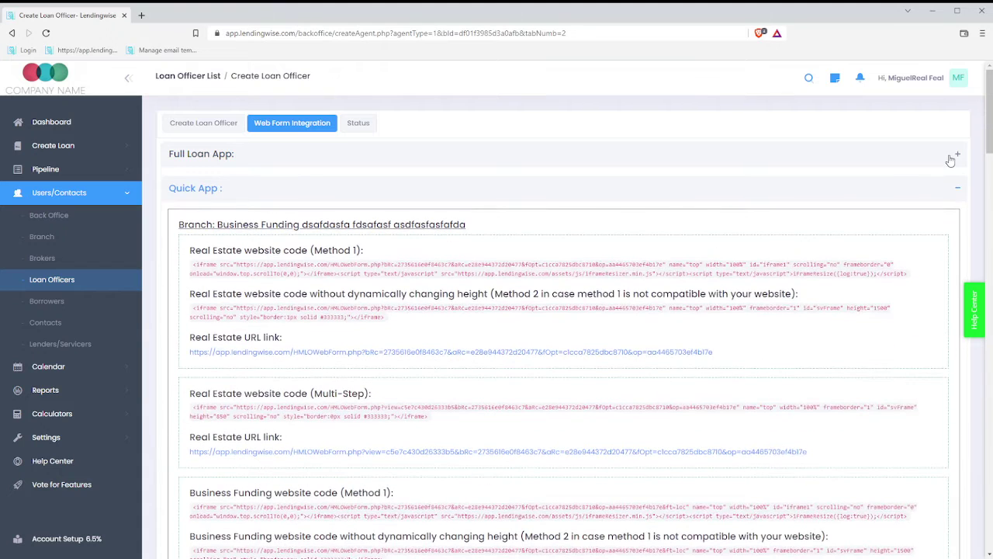
click(484, 198)
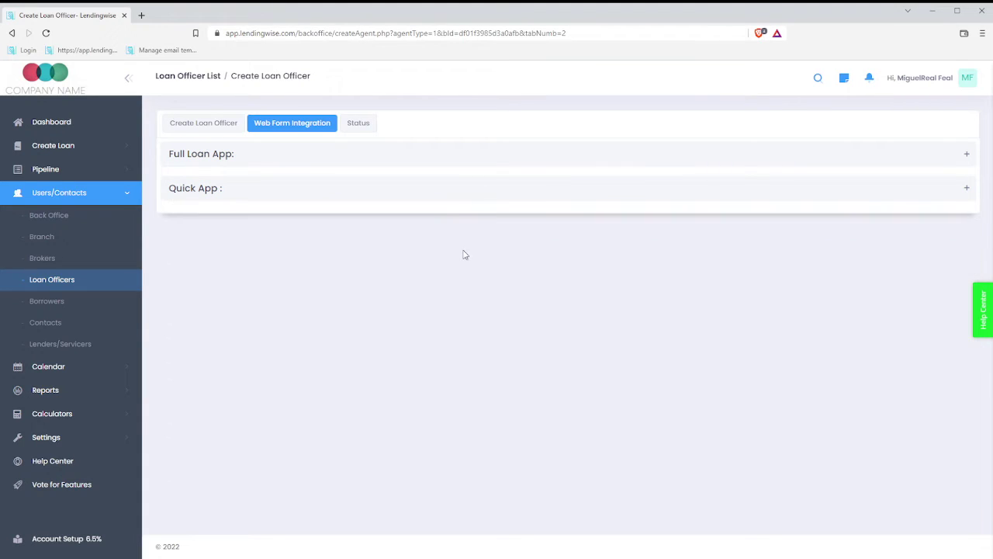
click(474, 198)
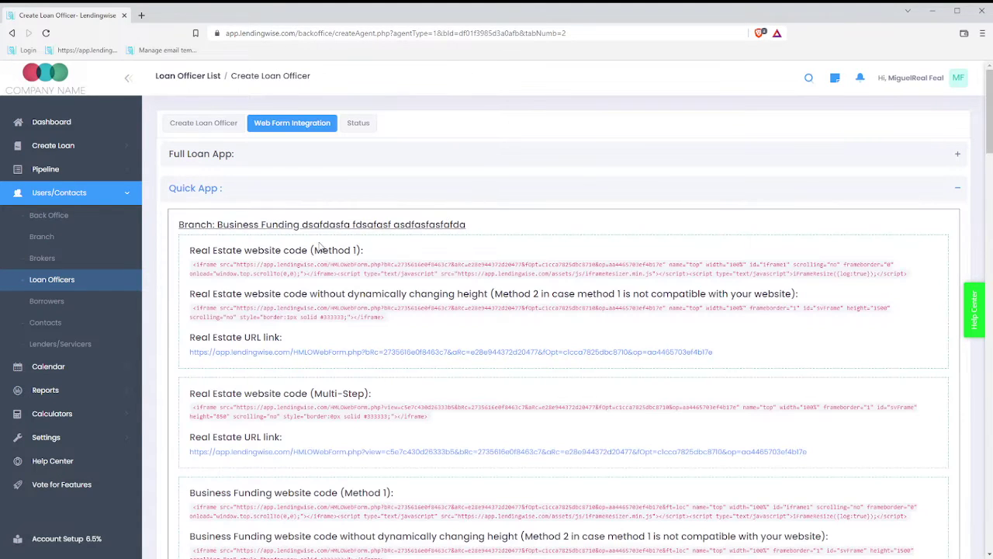
Open the first Real Estate URL link of the CommercialFirst branch under Quick App, the one above the multi-step code.
drag(176, 220, 486, 227)
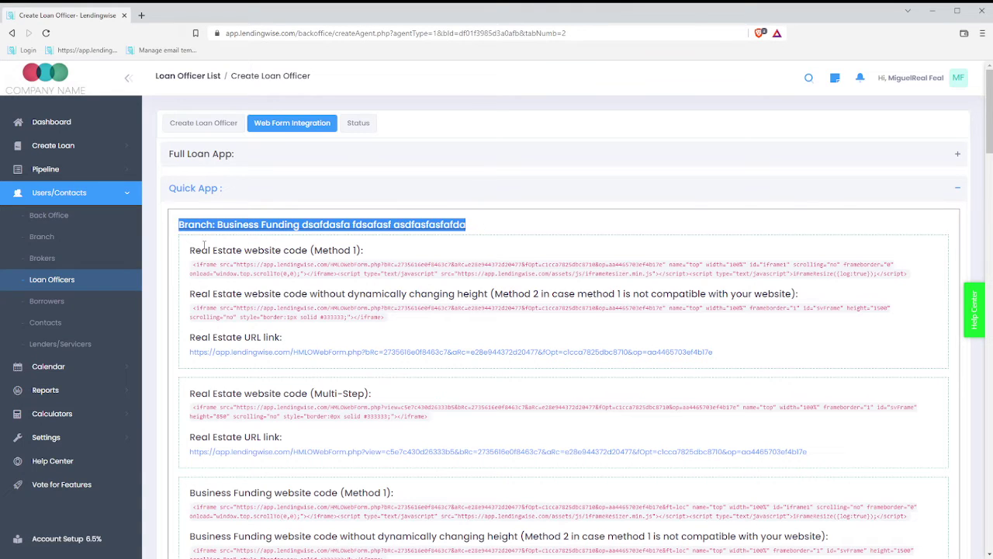
drag(179, 224, 466, 221)
click(173, 252)
scroll(174, 253, down, 3)
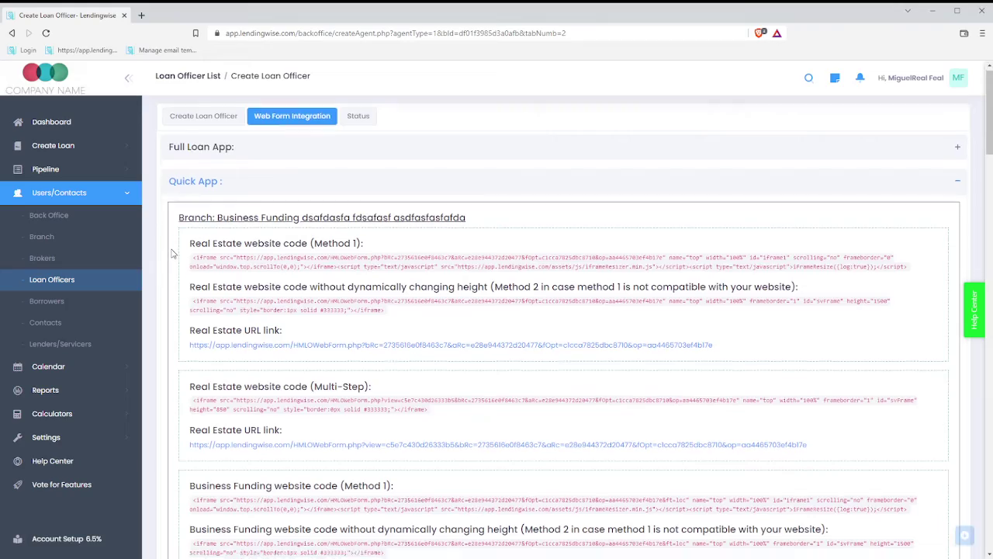
scroll(173, 253, down, 5)
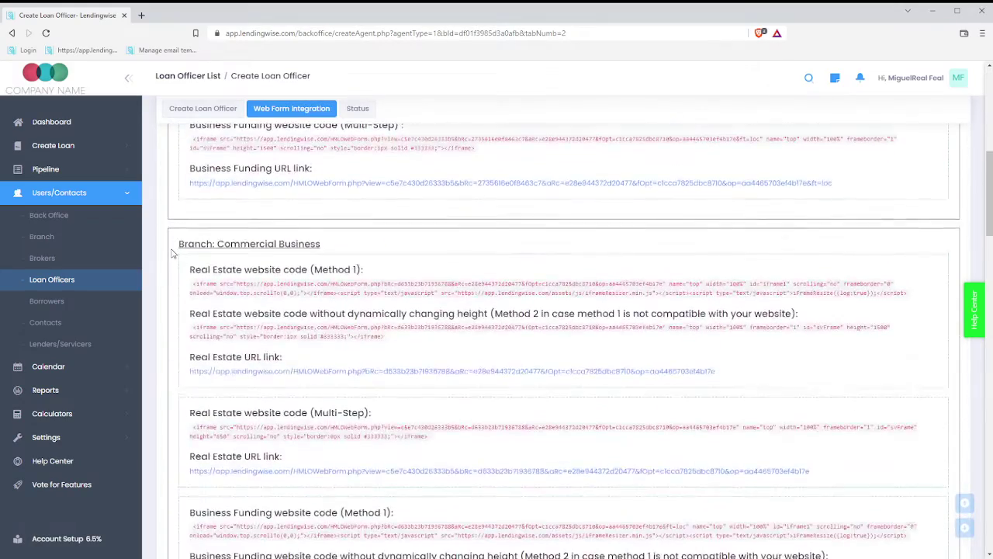
scroll(173, 256, down, 5)
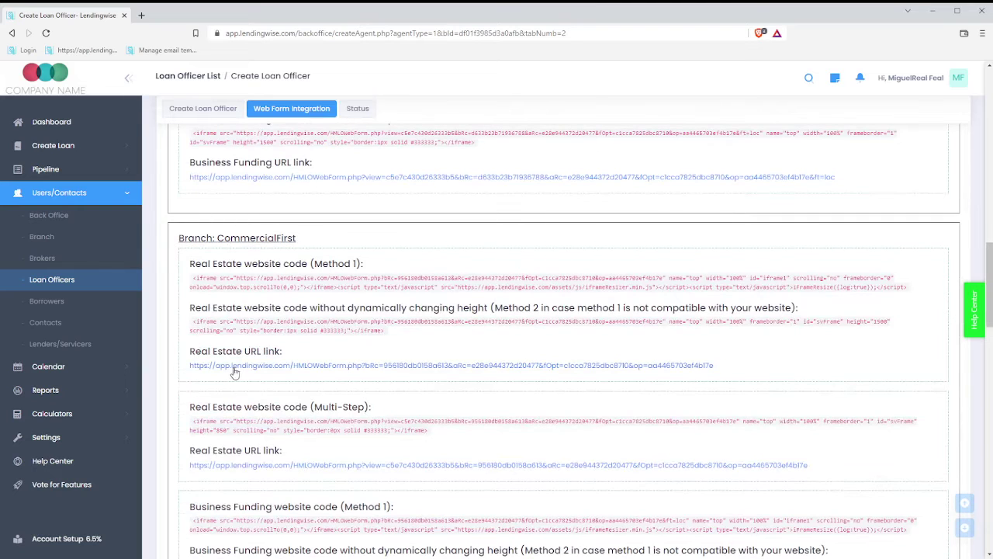
click(698, 365)
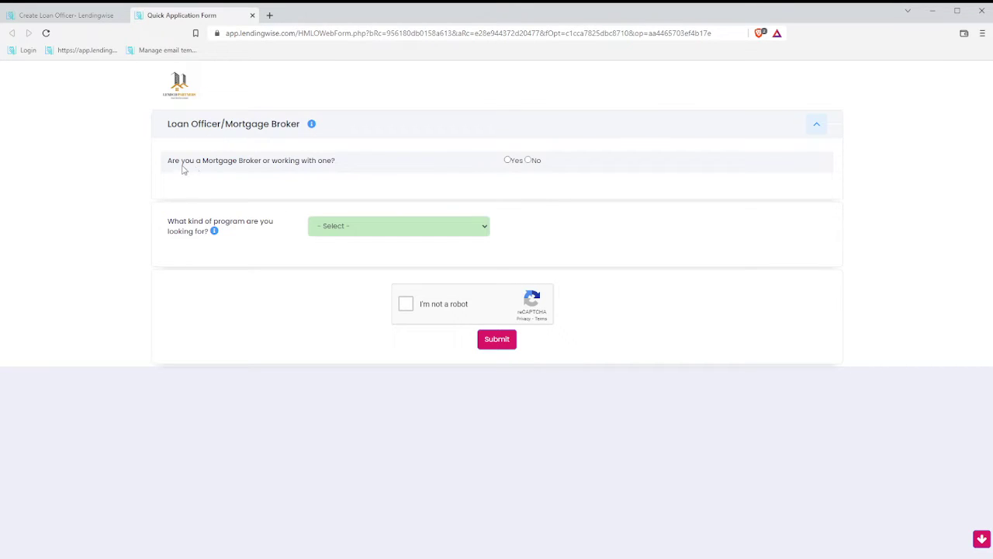
Choose Fix and Flip as the program in the Quick Application Form and look through the form's sections.
drag(183, 169, 329, 163)
click(313, 184)
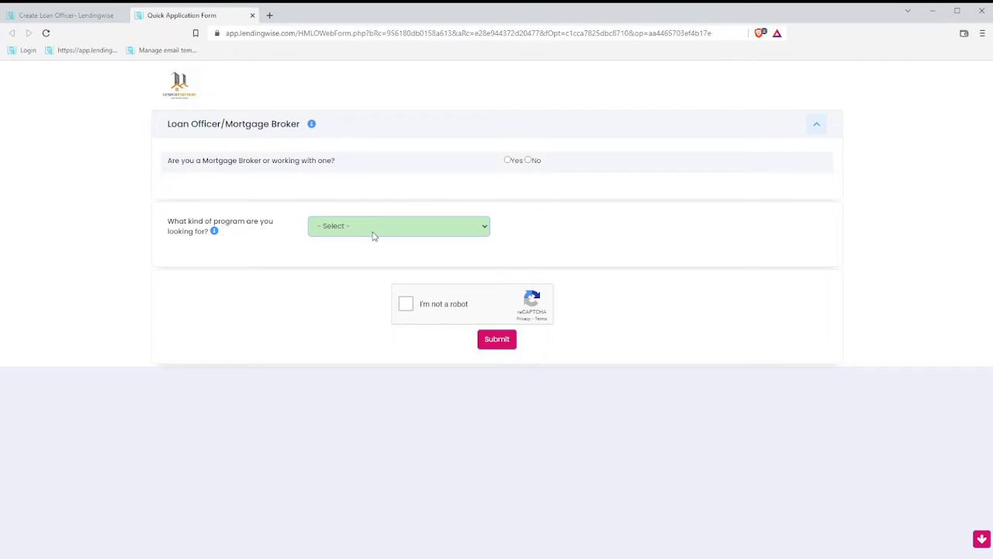
click(380, 295)
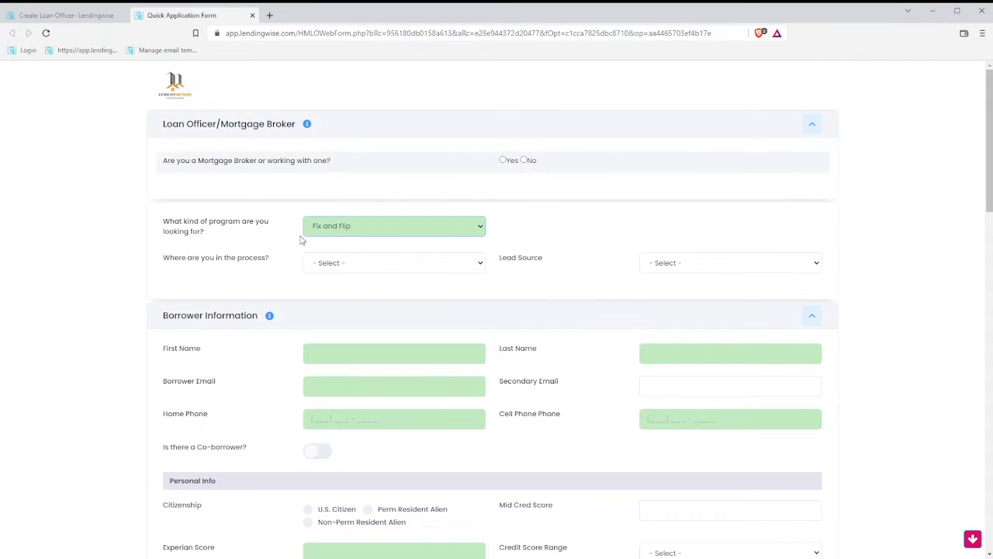
scroll(300, 241, down, 2)
scroll(297, 238, down, 5)
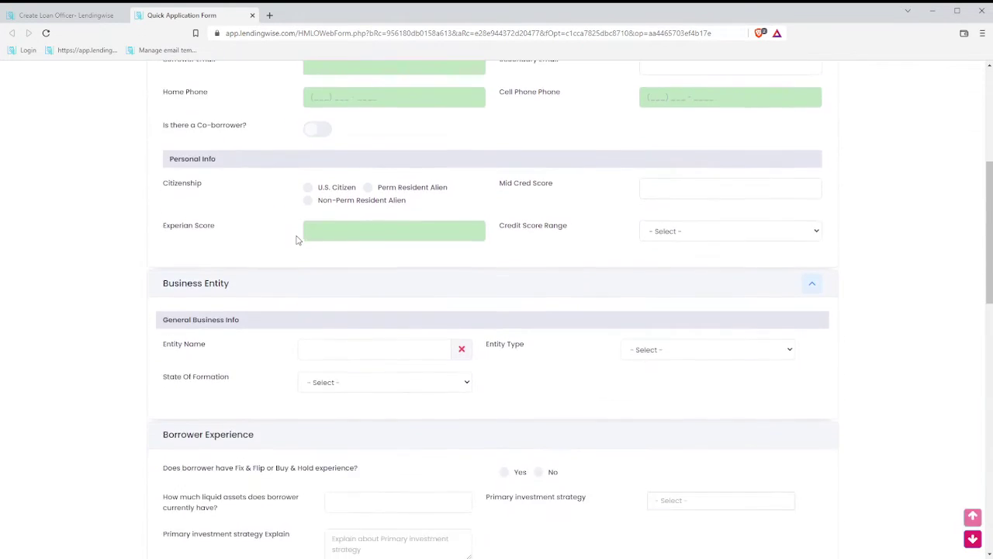
scroll(101, 280, down, 3)
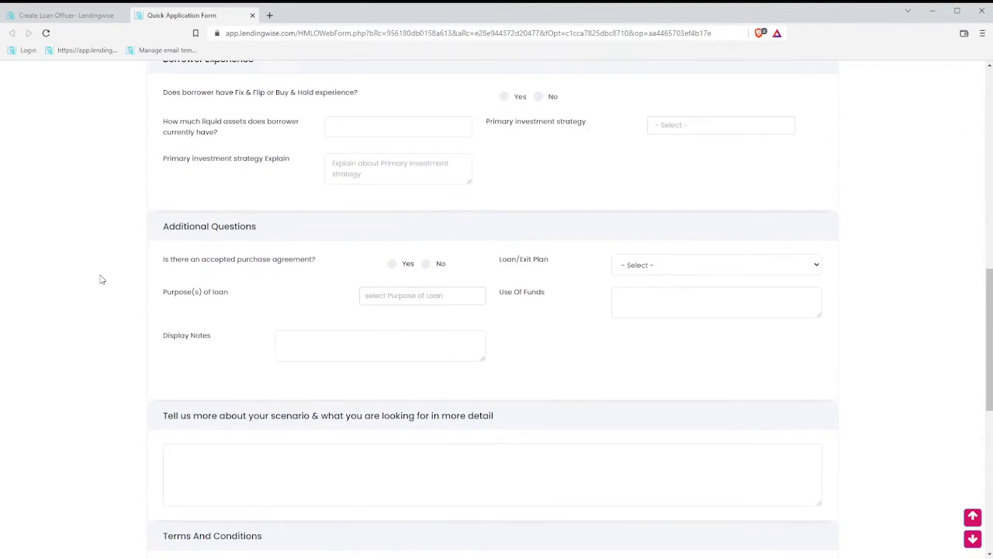
scroll(100, 280, up, 5)
scroll(100, 279, up, 4)
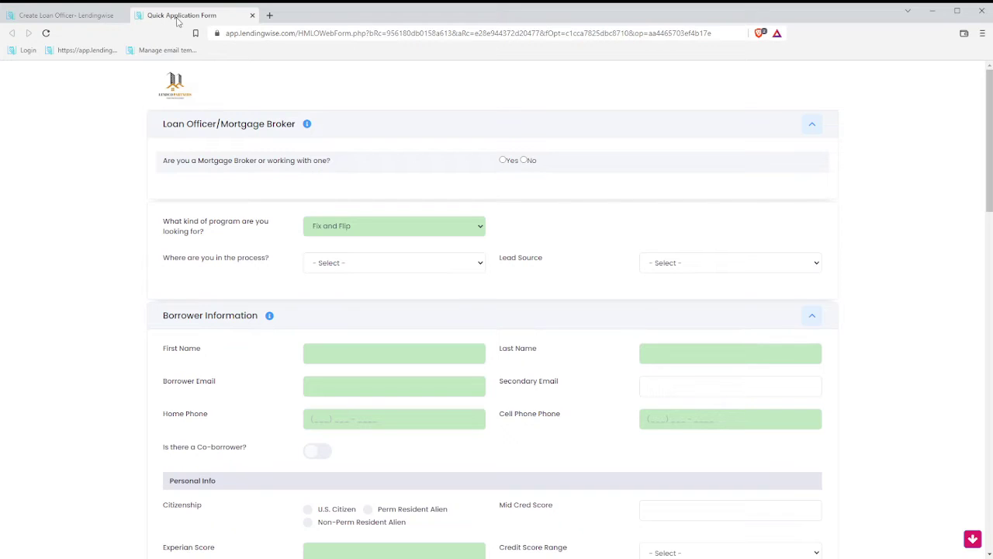
Return to the back office and open the Form Fields page of the platform settings.
click(78, 17)
click(167, 17)
click(77, 18)
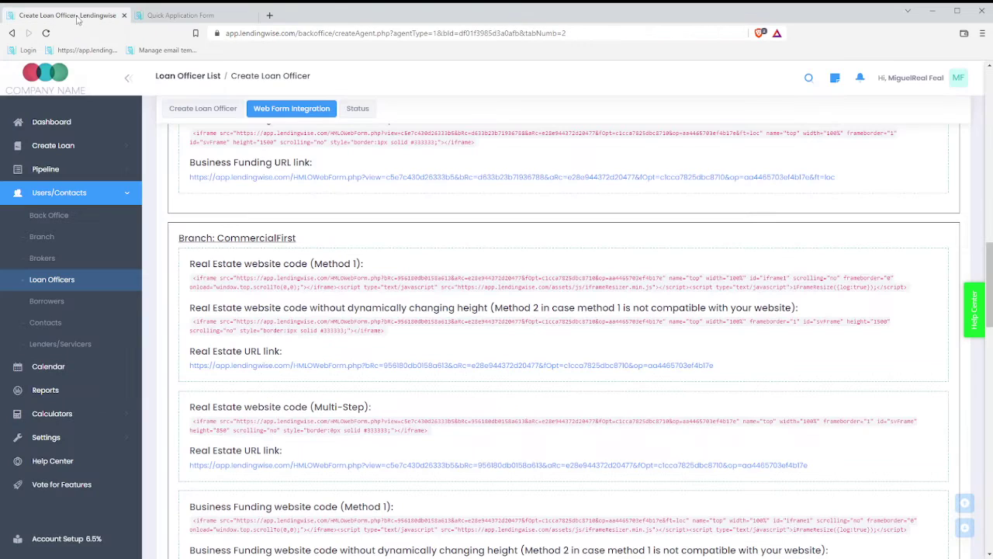
click(109, 194)
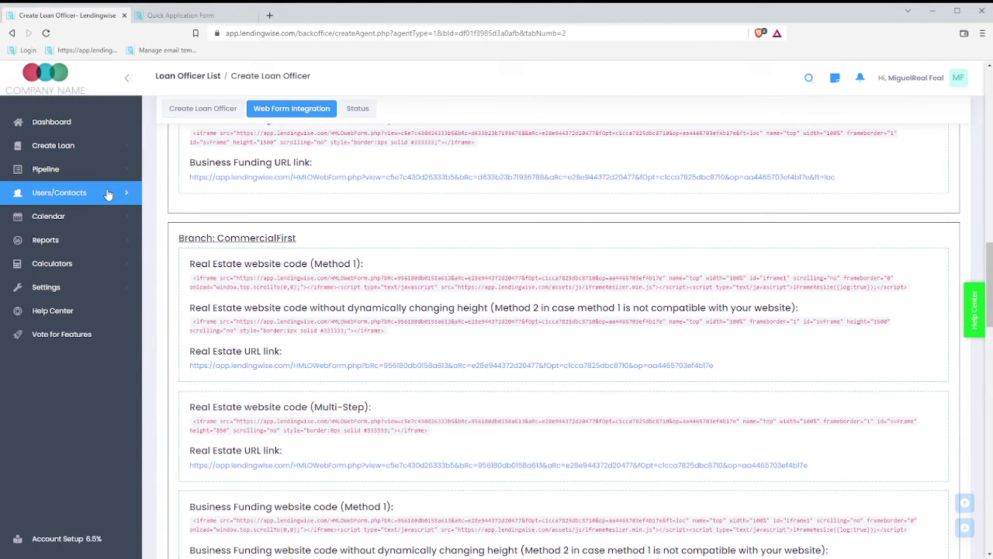
click(75, 294)
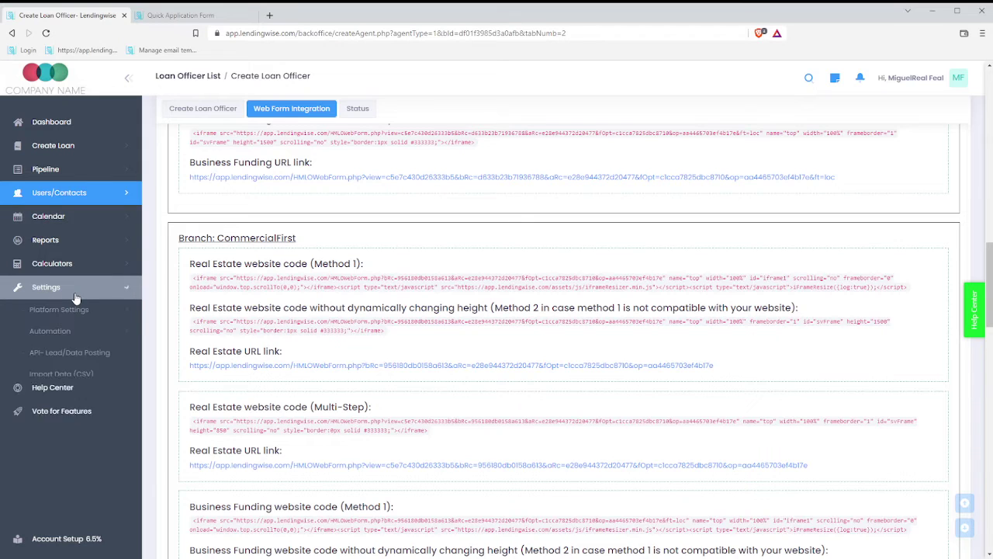
click(71, 311)
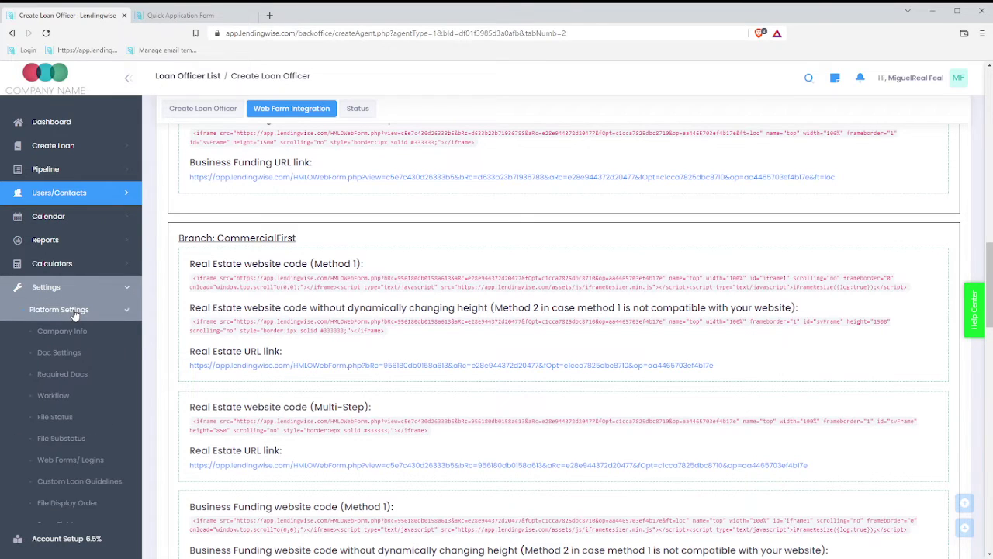
click(78, 501)
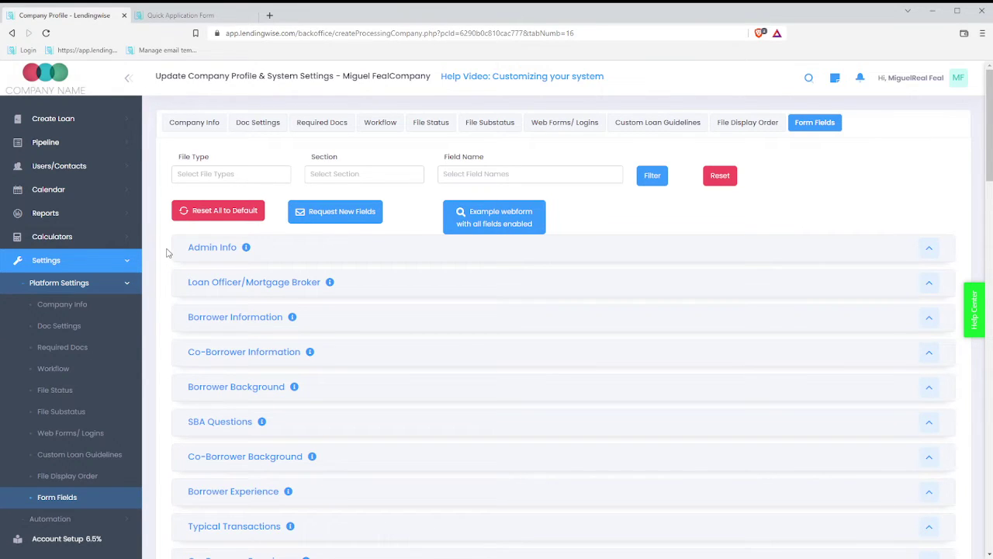
Examine the Borrower Information section of the Quick Application Form, especially the Secondary Email and Home Phone fields.
click(152, 20)
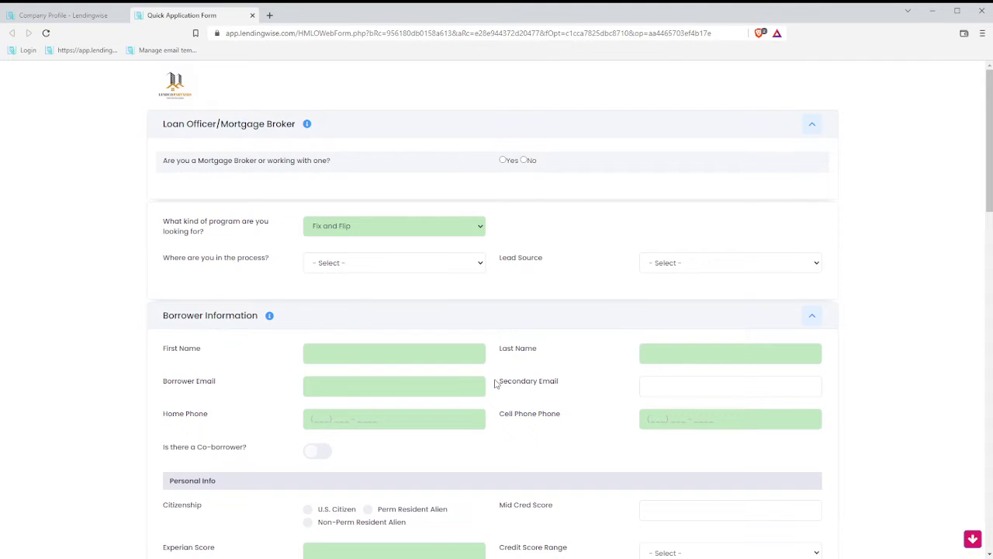
drag(495, 383, 560, 390)
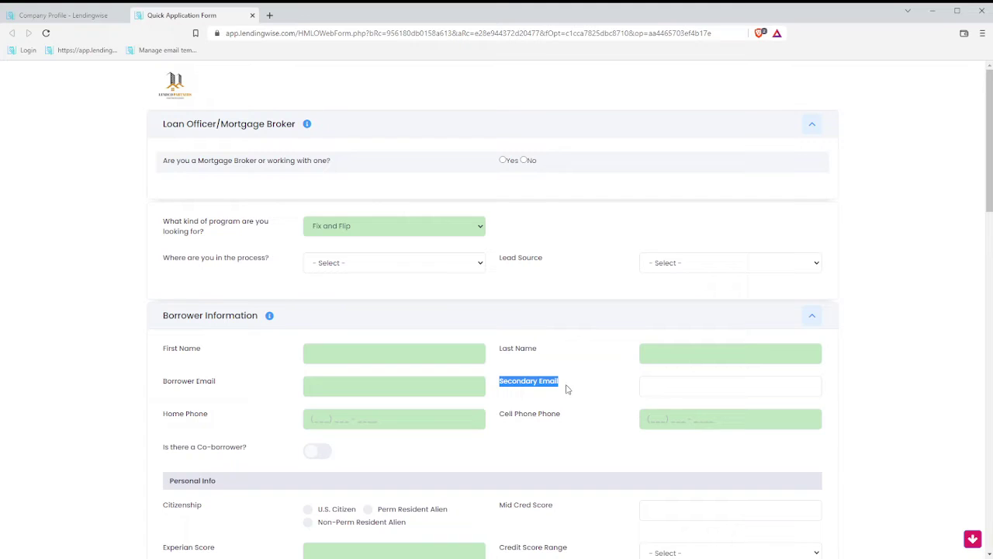
drag(213, 422, 145, 412)
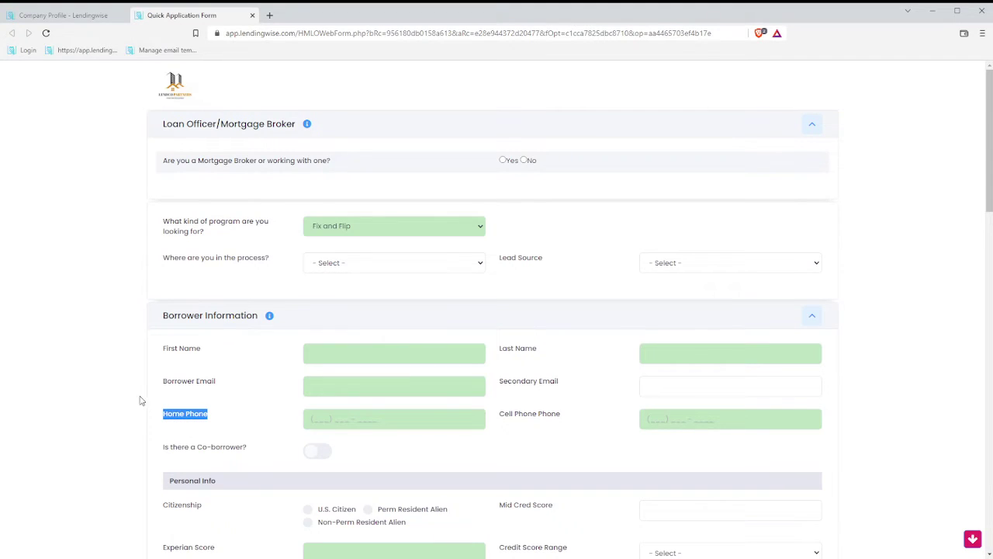
click(164, 281)
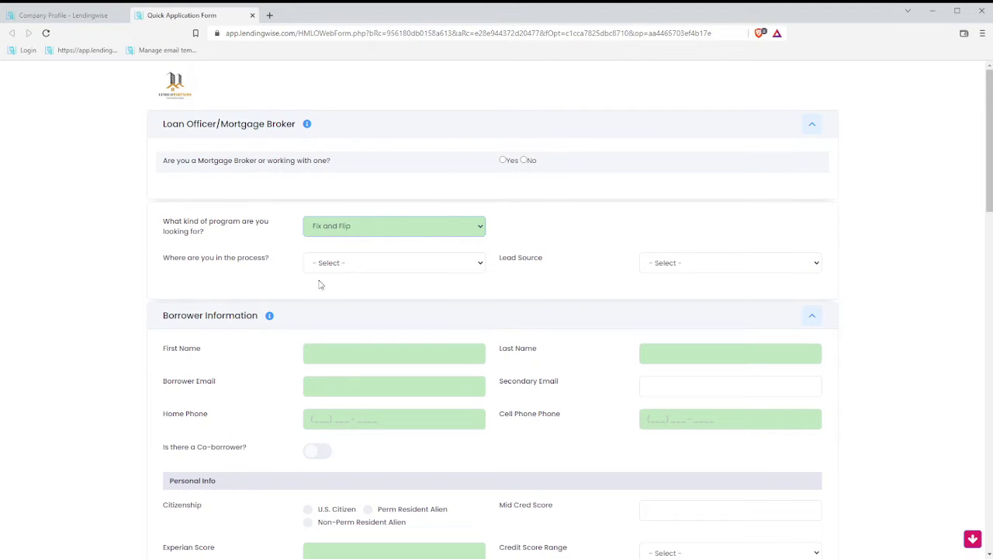
drag(157, 318, 875, 475)
click(880, 475)
scroll(848, 339, down, 3)
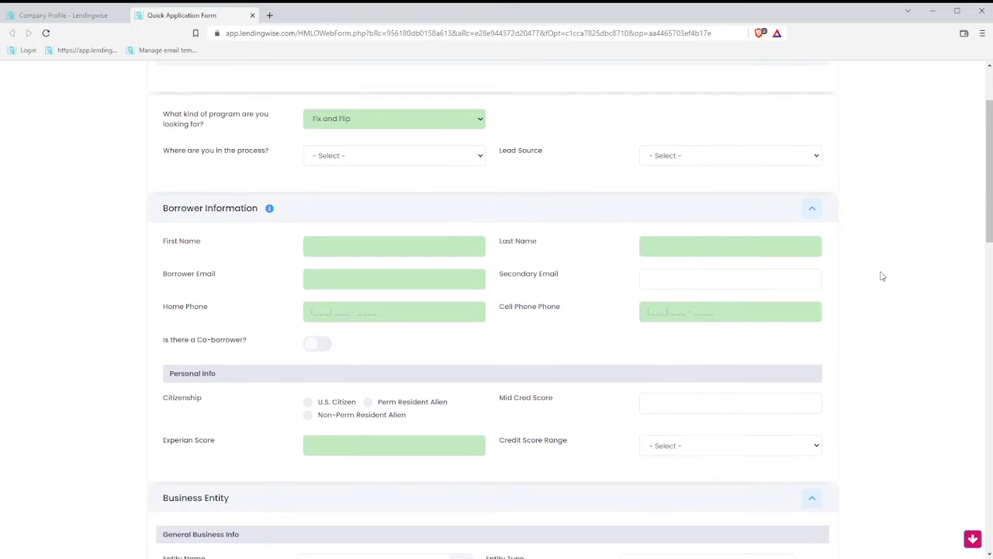
drag(565, 226, 499, 229)
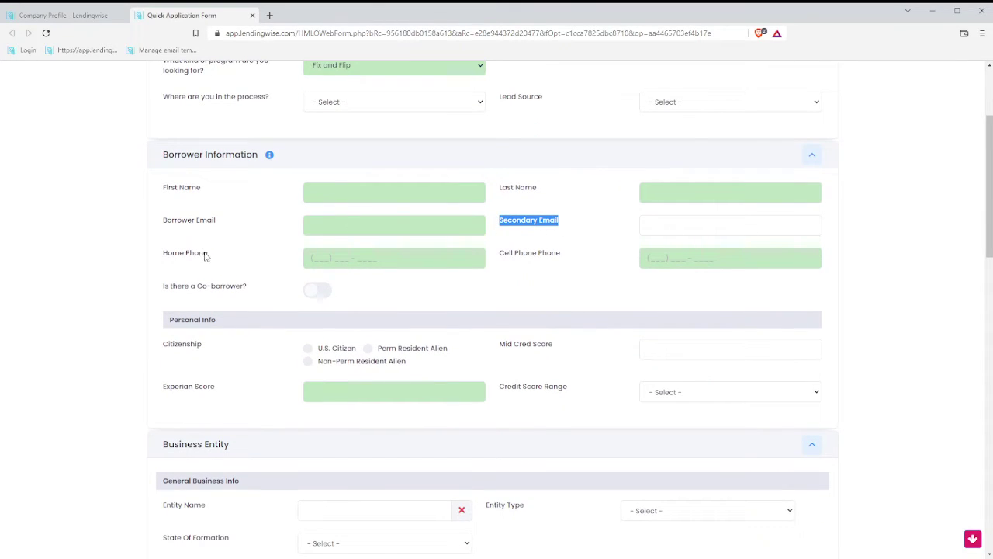
drag(206, 256, 162, 257)
click(79, 261)
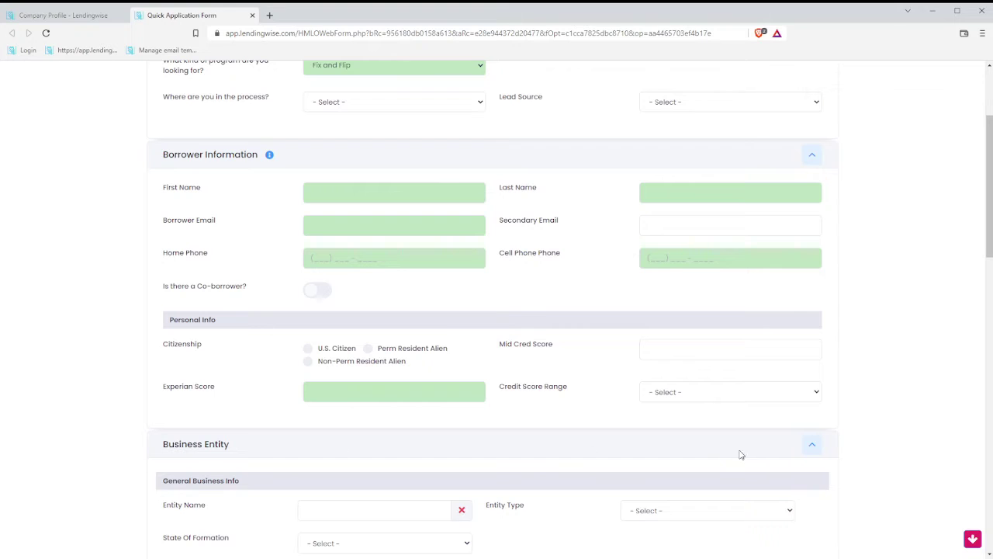
Check the Business Entity heading in the web form, and identify which section holds the Secondary Email and Home Phone fields.
scroll(873, 278, down, 2)
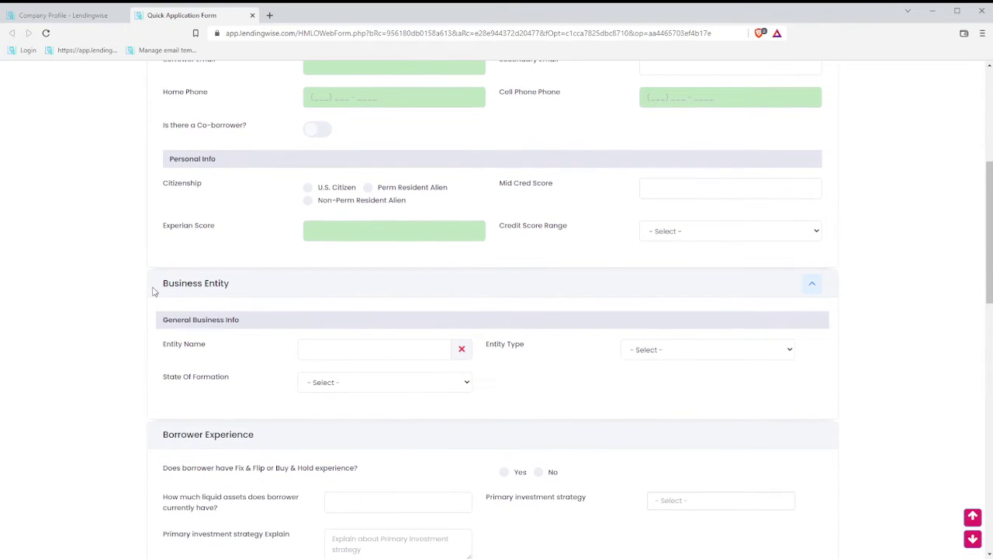
drag(153, 291, 266, 289)
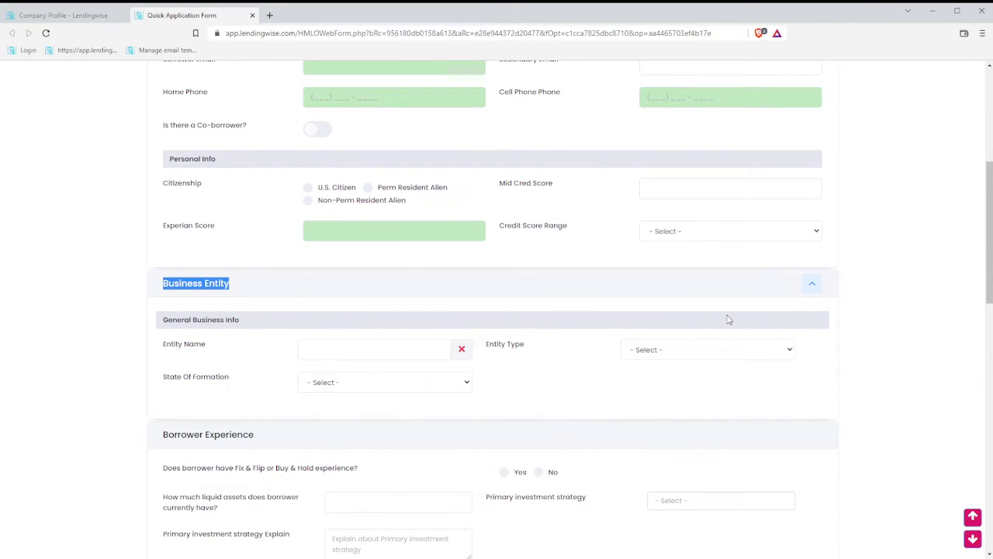
scroll(306, 210, up, 2)
click(142, 211)
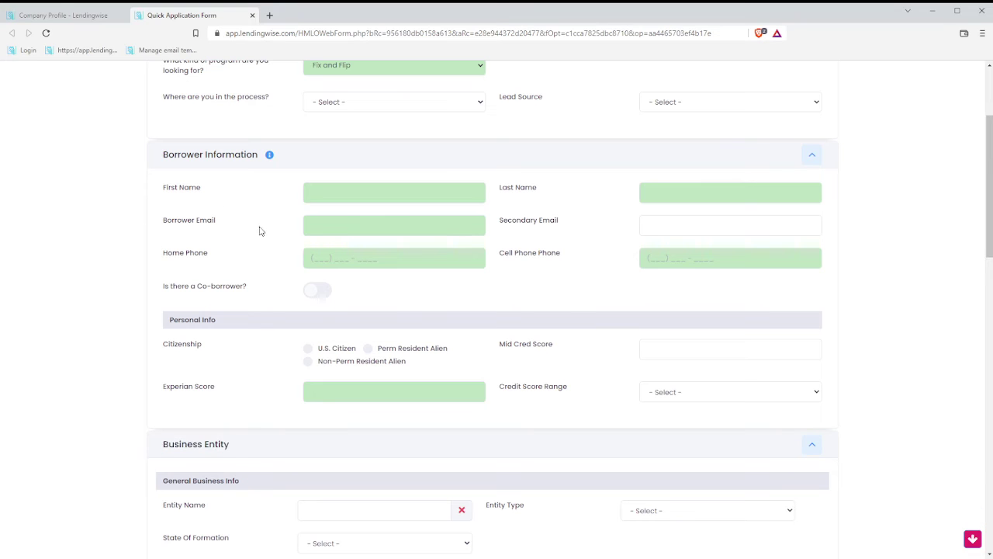
drag(501, 222, 594, 223)
drag(172, 253, 208, 255)
drag(159, 155, 262, 163)
click(209, 168)
Go back to the Form Fields settings and expand the Borrower Information section.
click(89, 18)
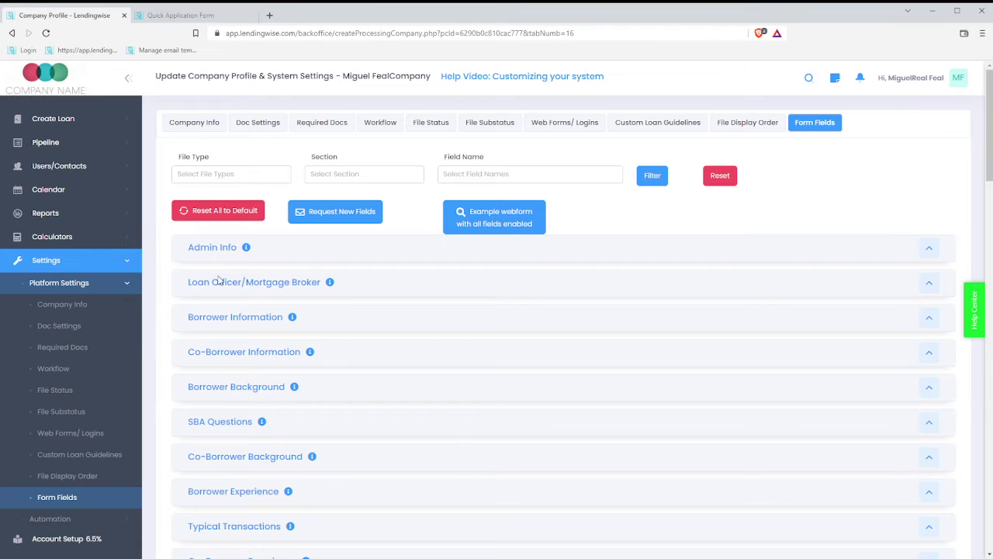
scroll(219, 281, down, 1)
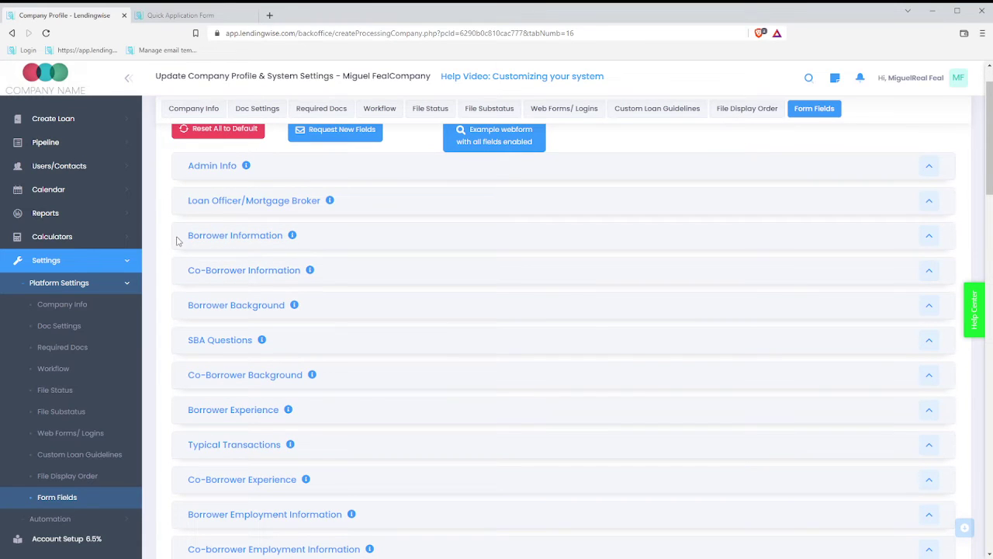
drag(186, 236, 283, 237)
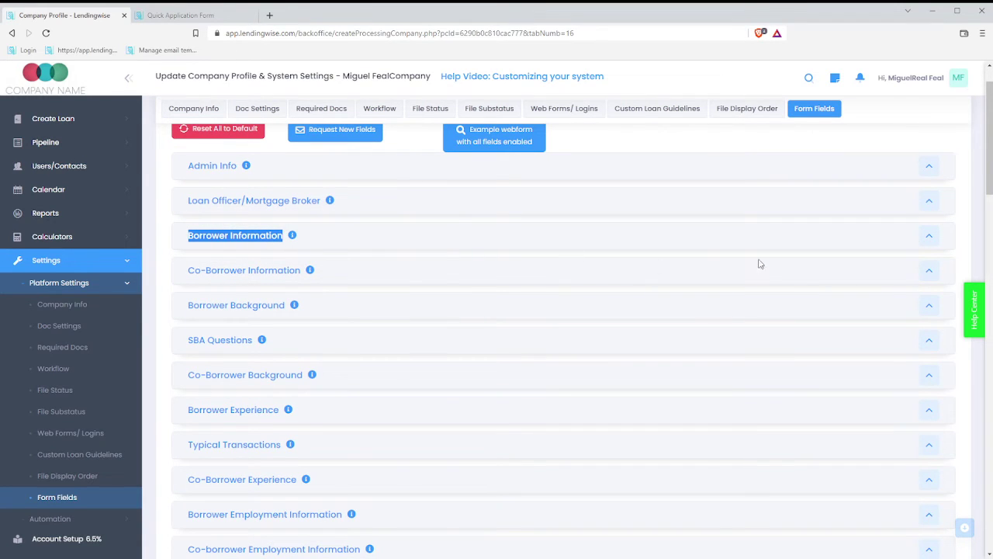
click(934, 244)
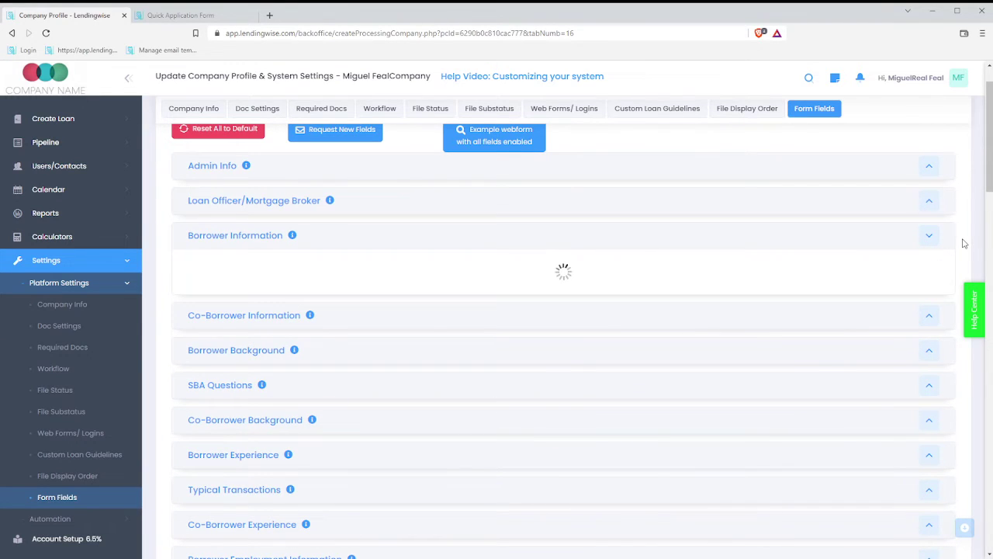
Examine the Field Name, Display, Mandatory, File Type and Loan Program columns of the Borrower Information table.
scroll(964, 243, down, 1)
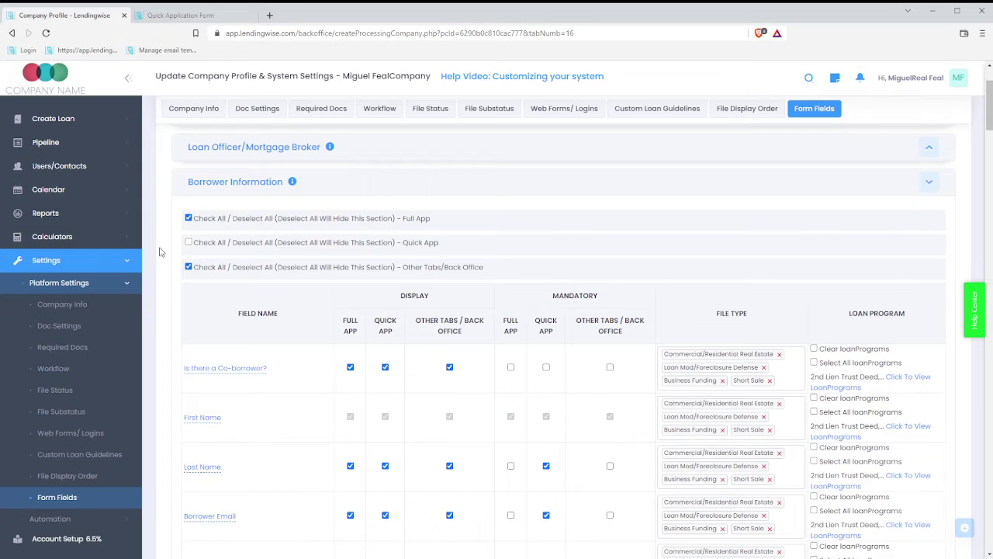
scroll(160, 251, down, 1)
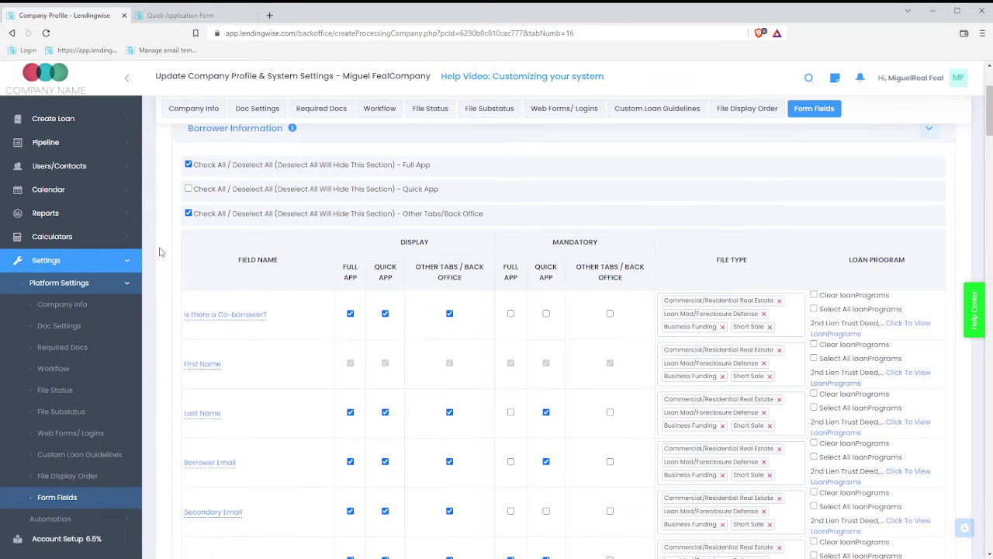
drag(232, 268, 292, 266)
click(240, 261)
click(284, 265)
drag(401, 253, 441, 245)
drag(548, 243, 599, 246)
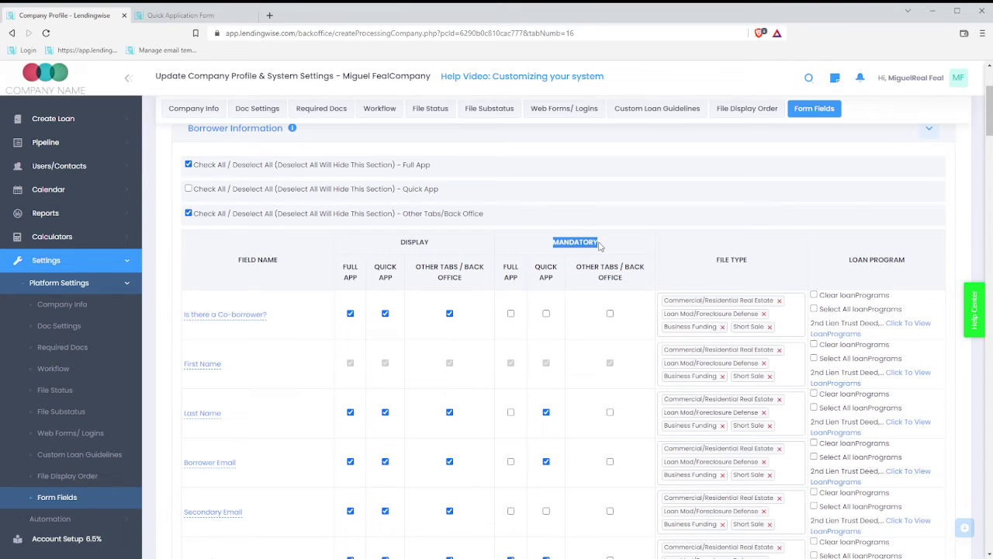
drag(714, 260, 749, 261)
click(714, 261)
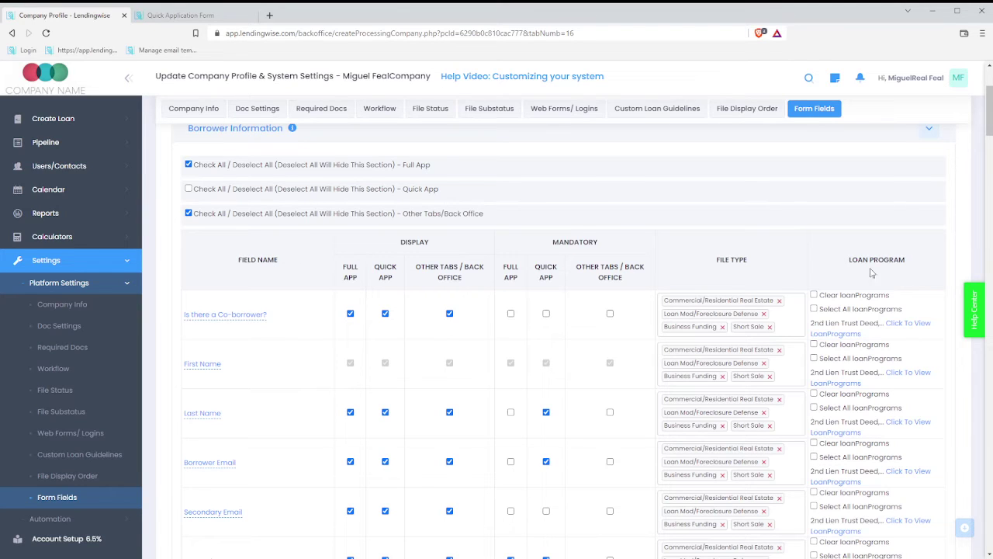
drag(846, 261, 912, 272)
click(184, 275)
Check the Secondary Email label in the web form and locate its matching row in the Borrower Information field settings.
click(186, 15)
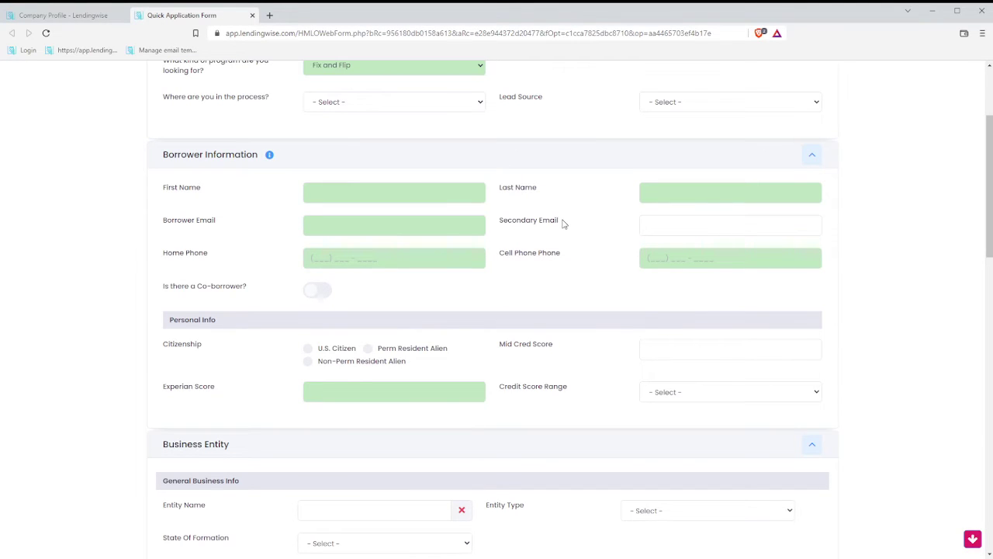
drag(563, 223, 501, 224)
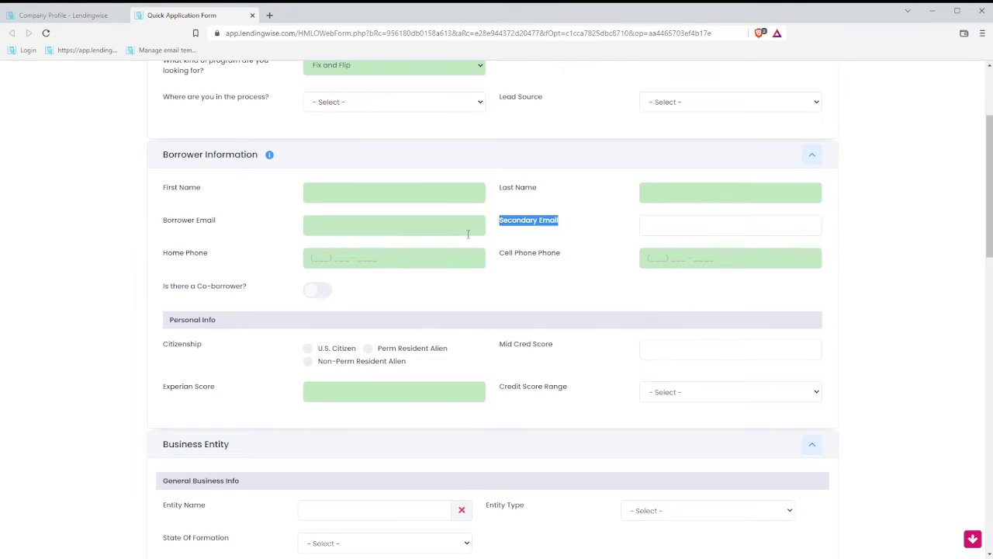
click(75, 190)
click(96, 17)
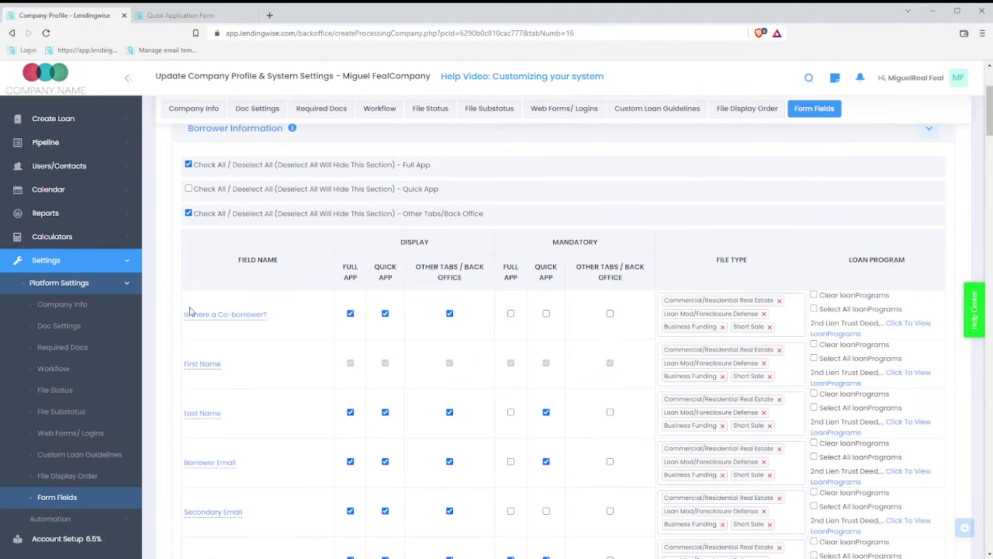
key(ctrl+f)
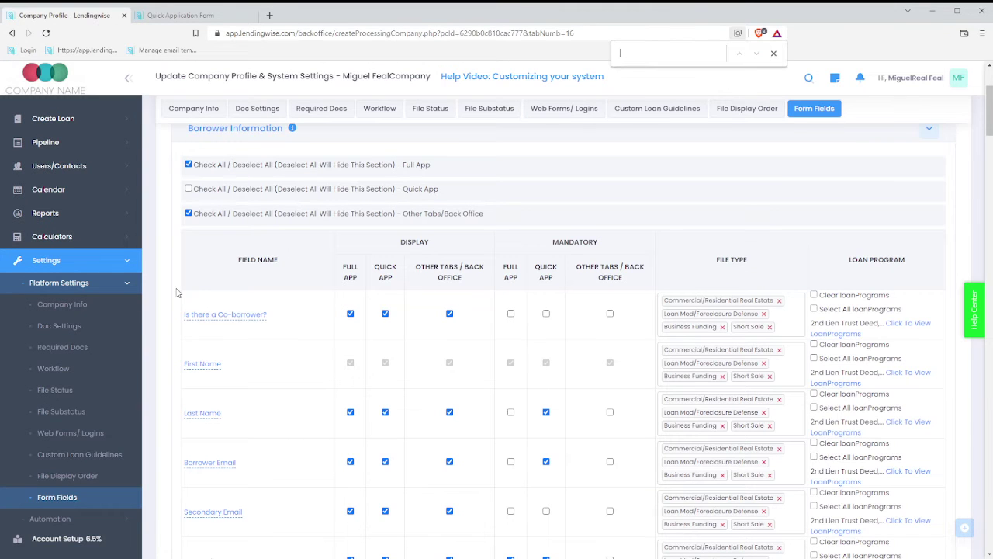
scroll(178, 295, down, 3)
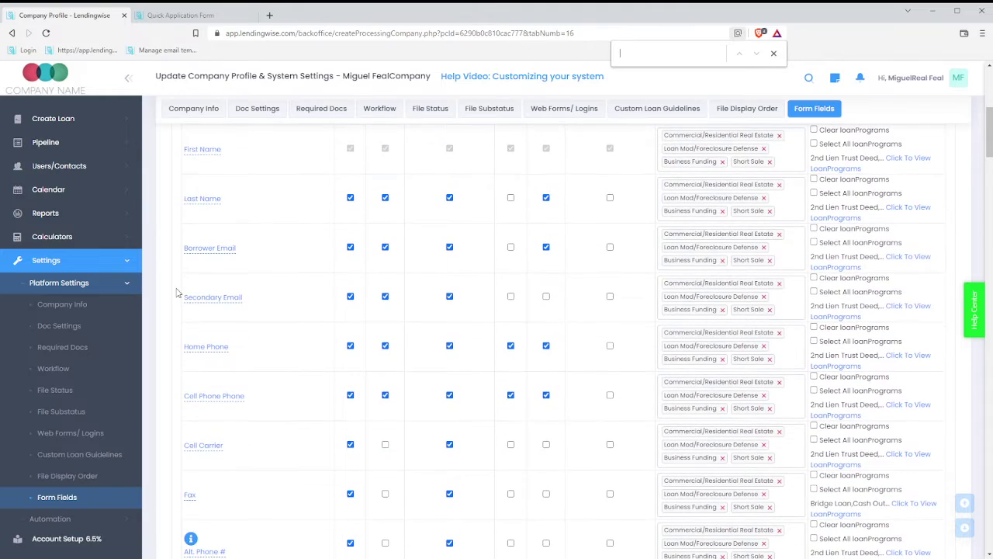
drag(252, 308, 184, 308)
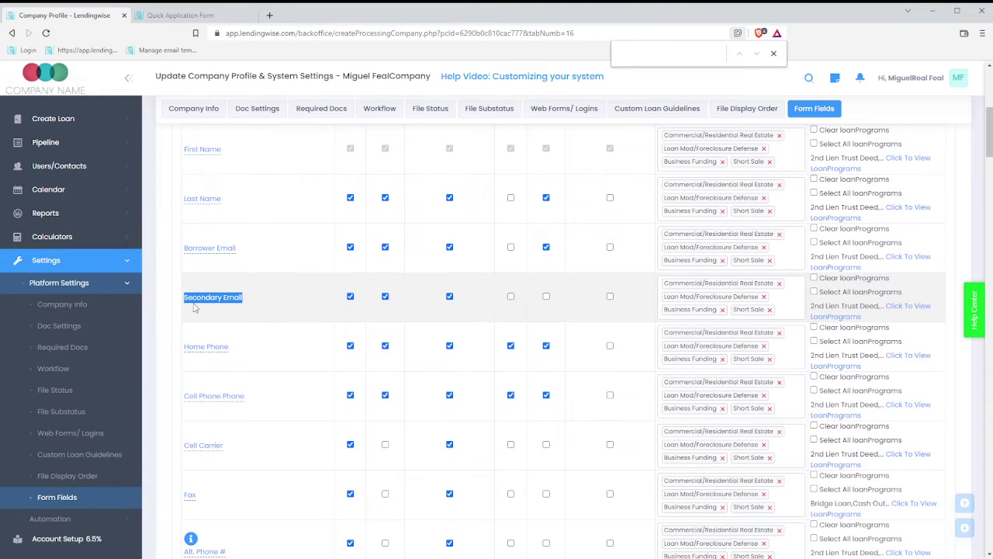
click(278, 308)
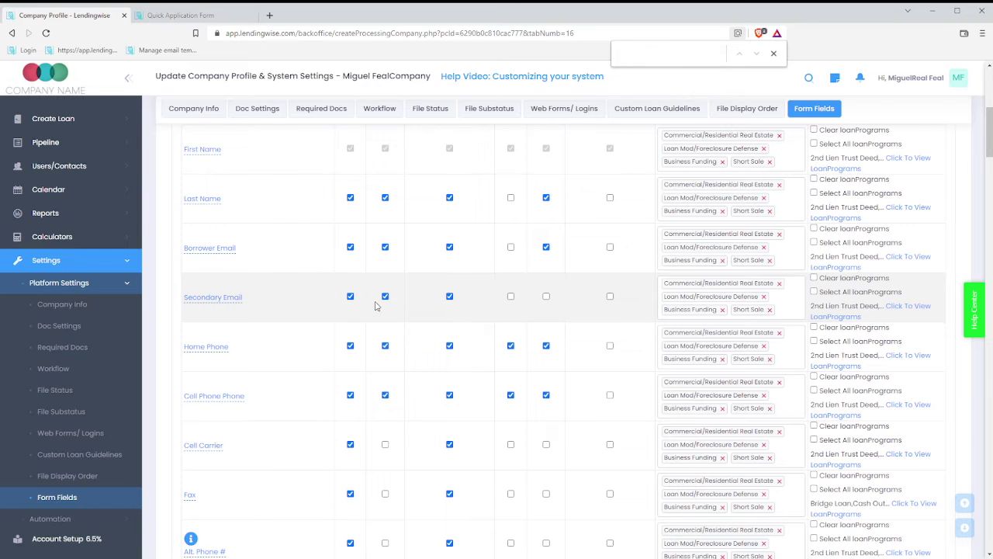
Disable the display of Secondary Email for Full App, Quick App and Other Tabs / Back Office.
scroll(375, 308, up, 2)
scroll(375, 307, up, 1)
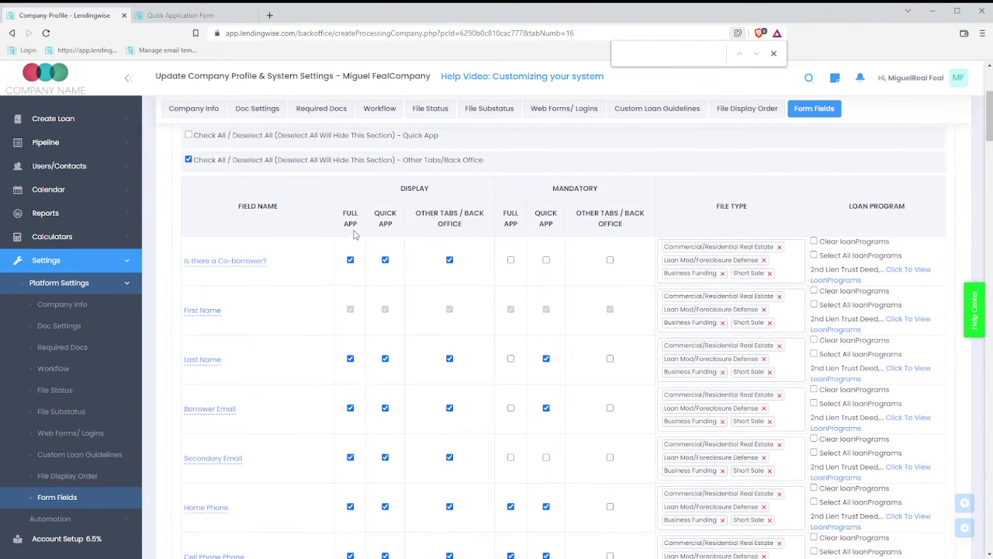
drag(343, 216, 393, 225)
drag(417, 210, 461, 226)
click(464, 225)
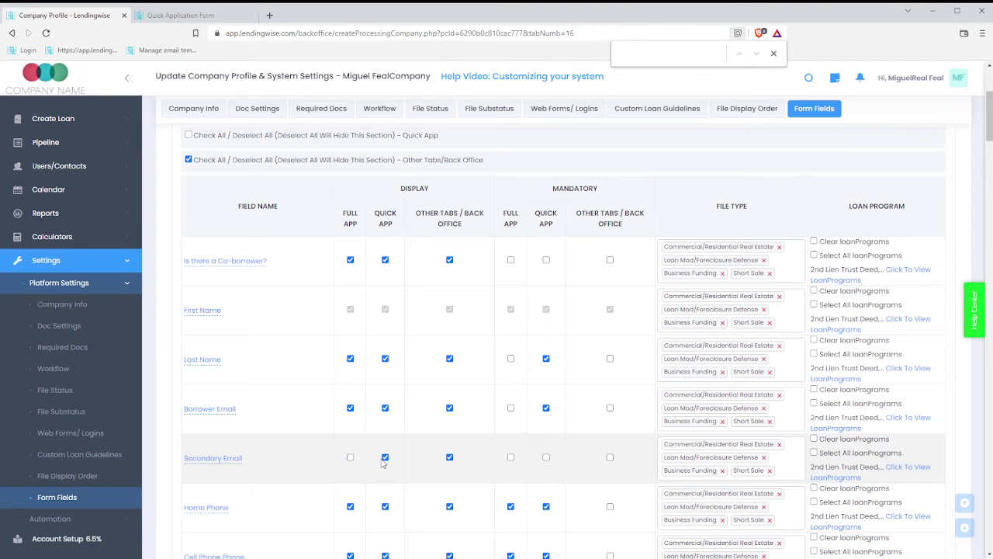
click(385, 458)
click(449, 458)
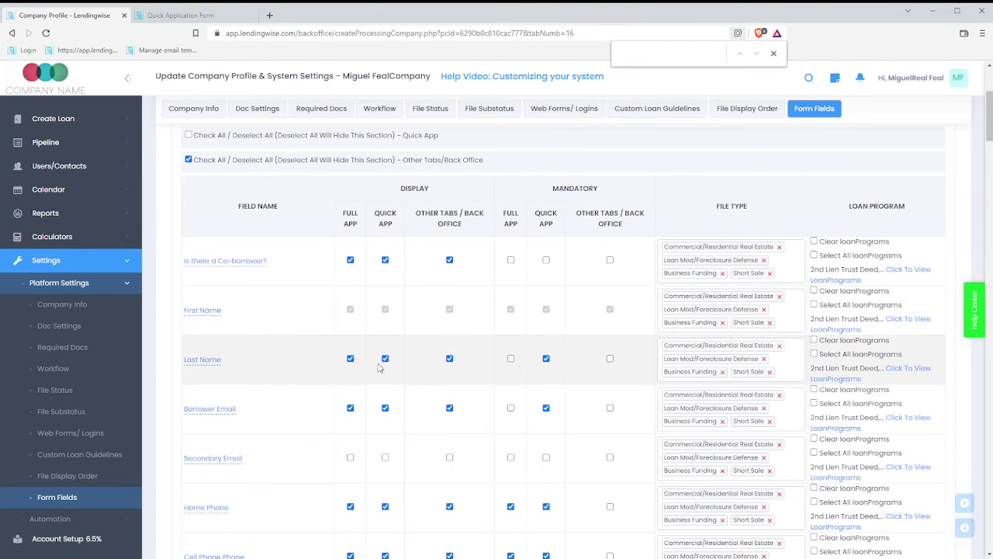
Disable the display of Home Phone for Full App, Quick App and Other Tabs / Back Office.
scroll(379, 368, down, 1)
click(350, 400)
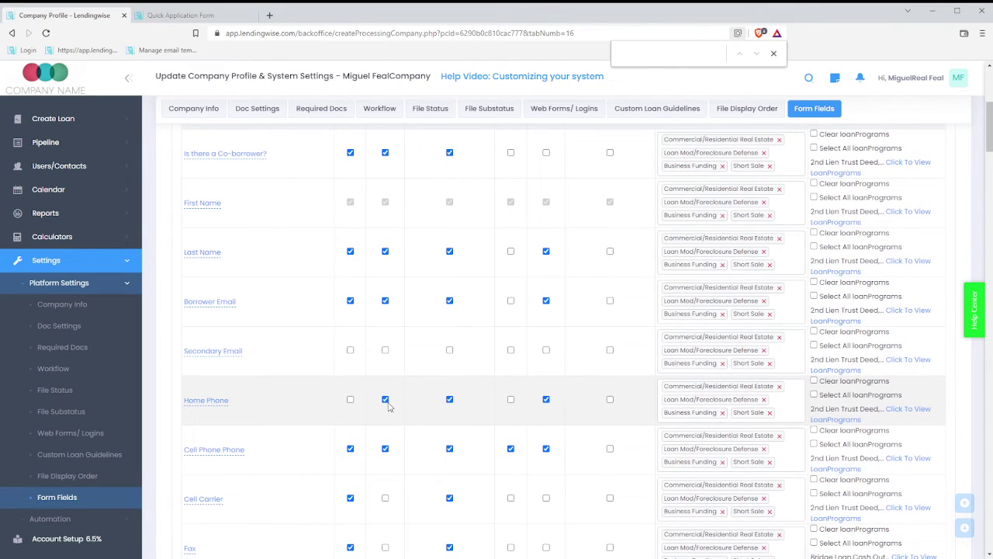
click(385, 400)
click(449, 399)
Save the field settings of the Borrower Information section.
scroll(489, 339, down, 8)
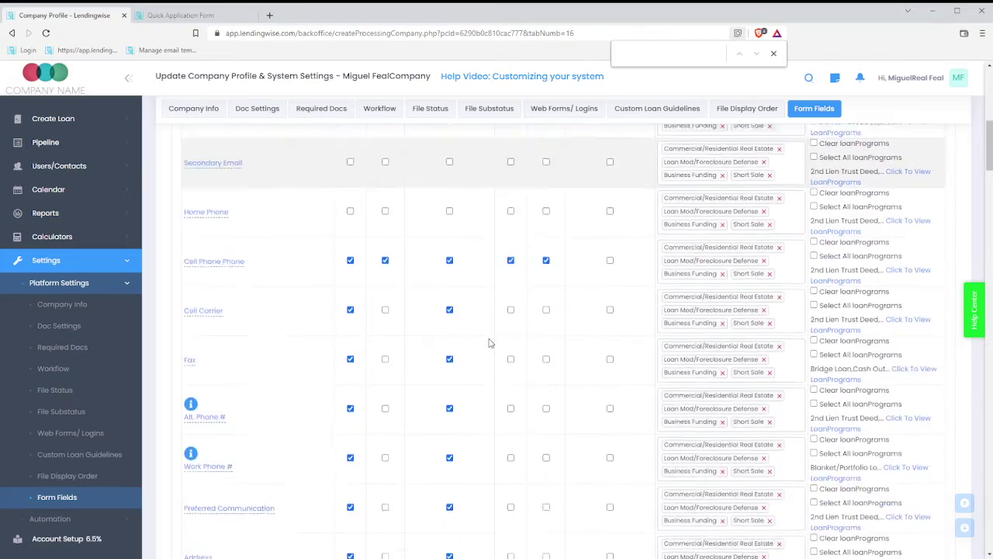
scroll(492, 339, down, 6)
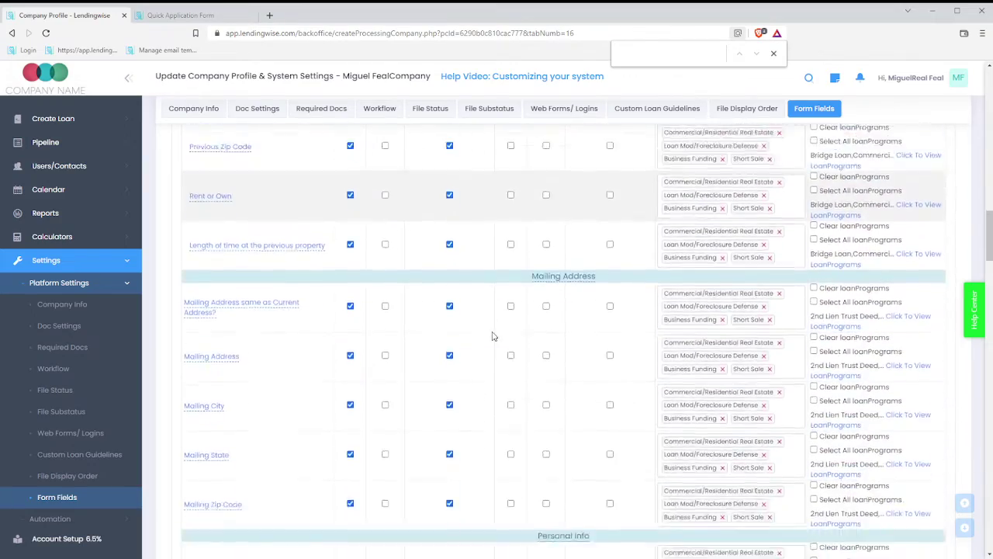
scroll(491, 336, down, 12)
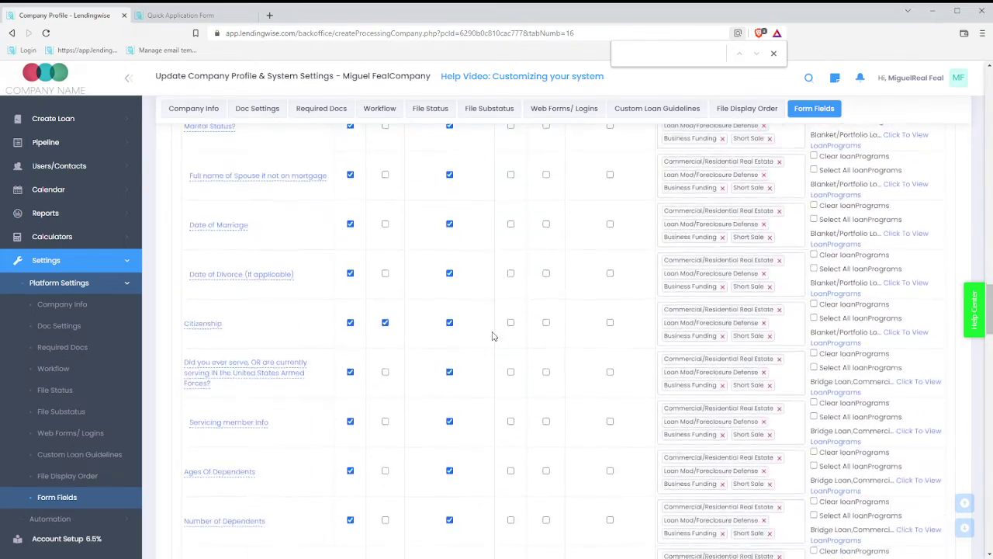
click(531, 276)
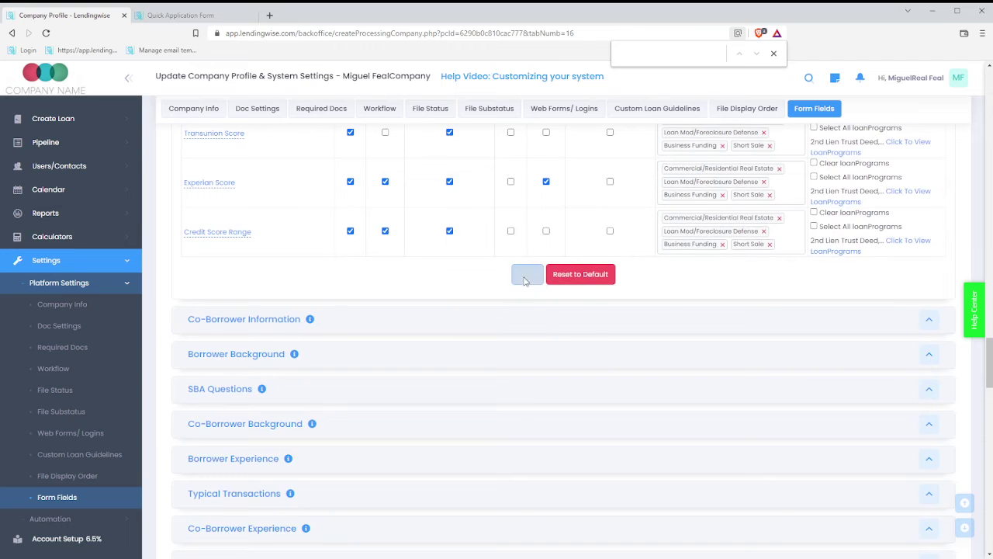
Reload the Quick Application Form, answer No to the mortgage broker question and choose the Fix and Flip program.
click(172, 17)
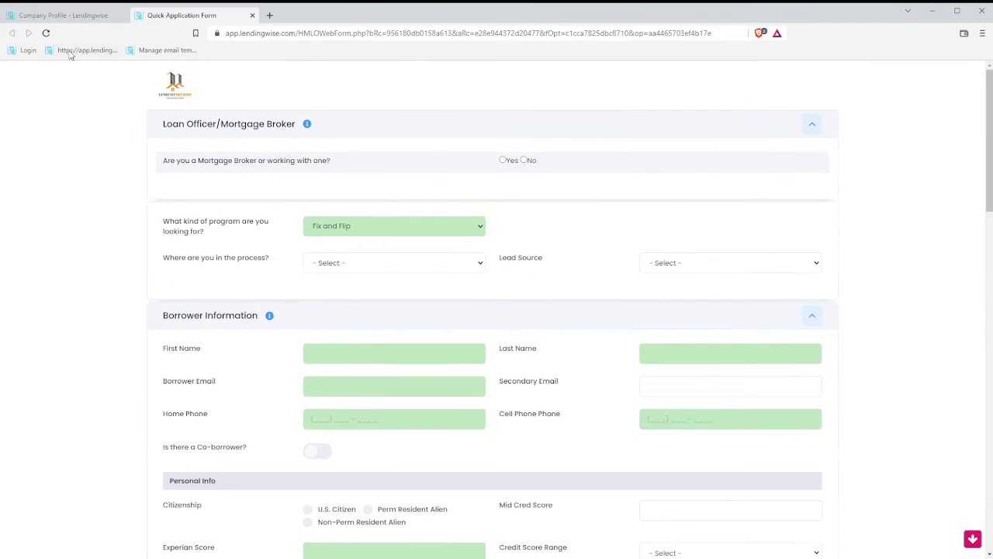
click(45, 36)
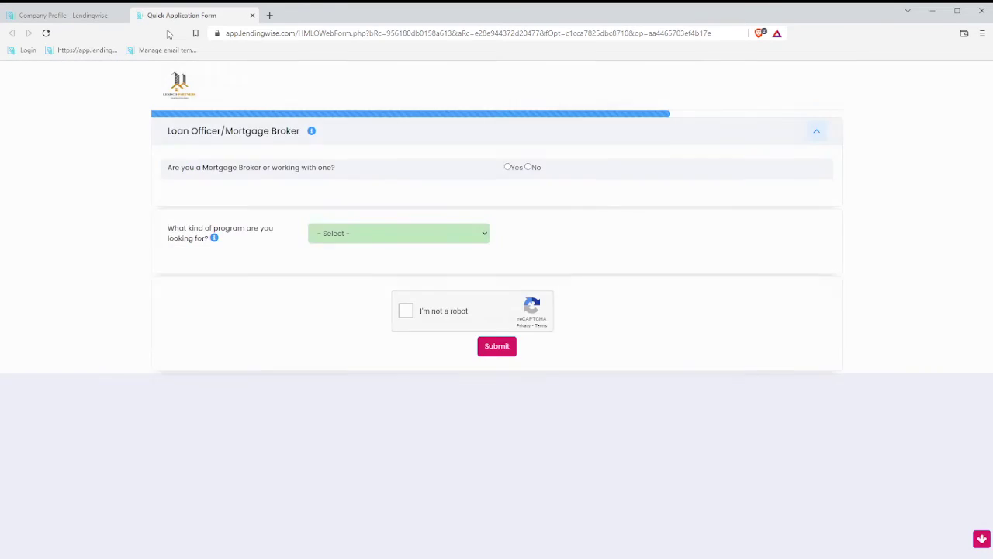
click(531, 161)
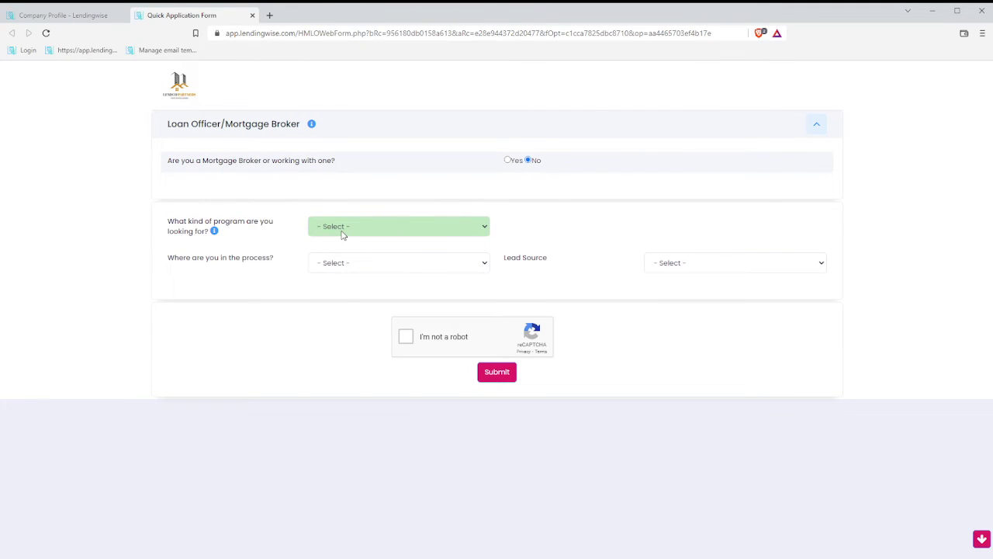
click(343, 292)
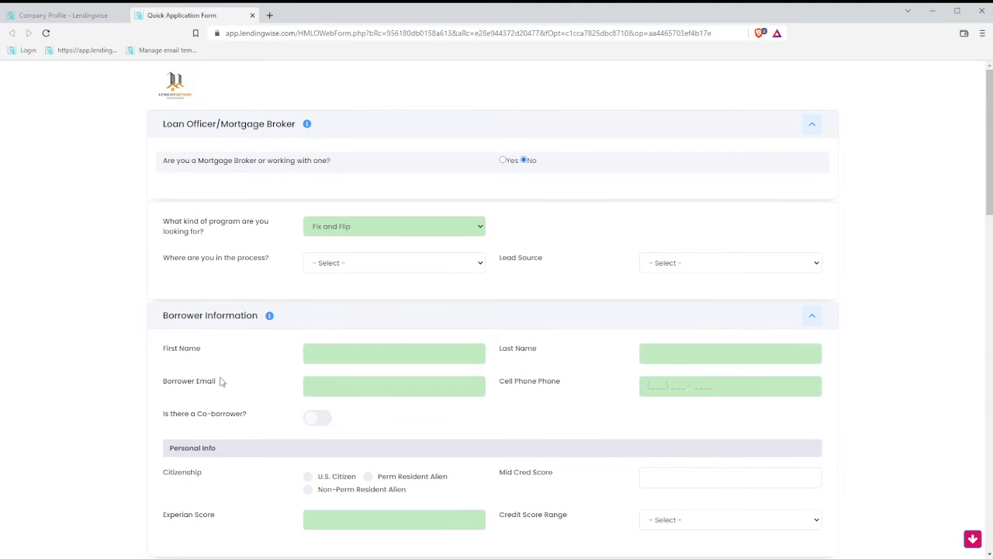
Check which email and phone fields the web form's Borrower Information section contains.
drag(501, 382, 556, 384)
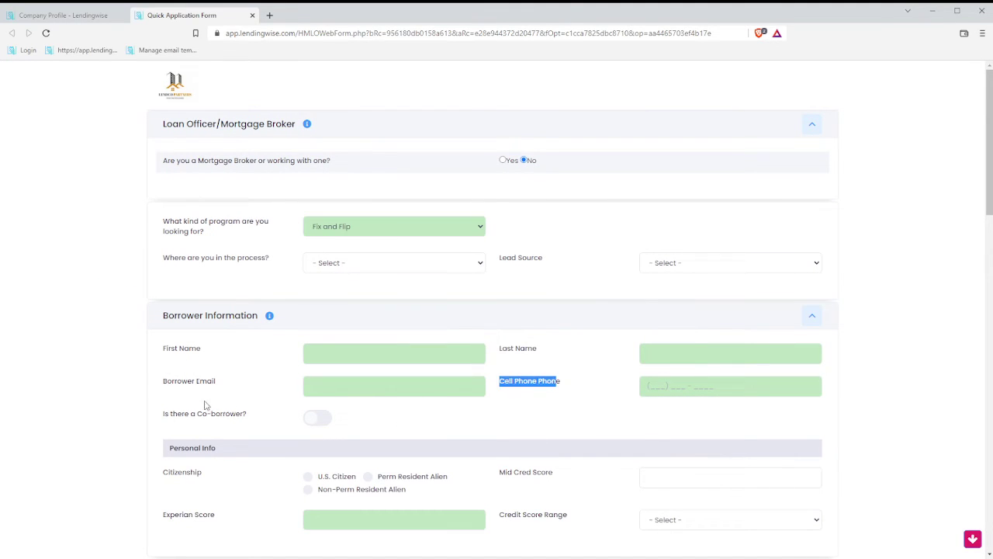
drag(217, 382, 142, 368)
click(143, 368)
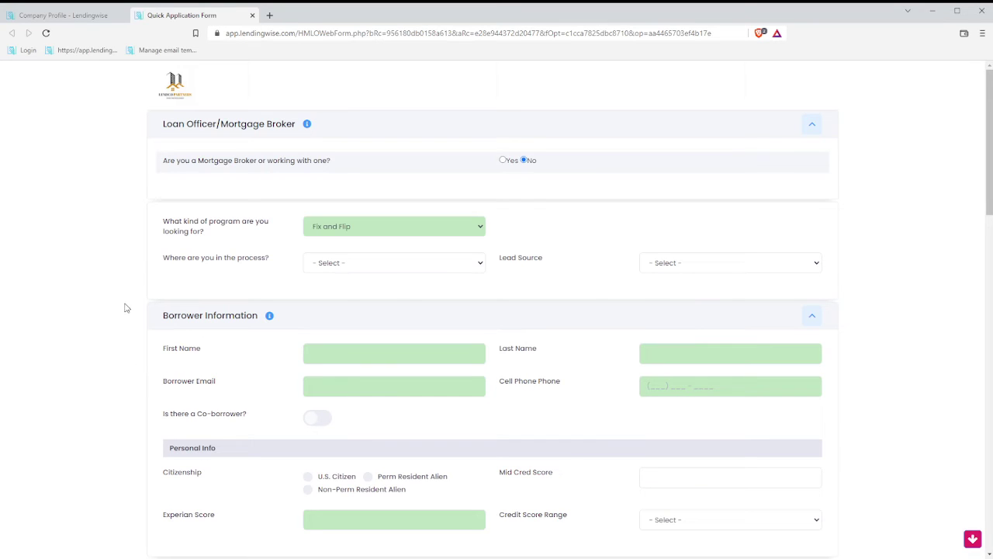
click(168, 265)
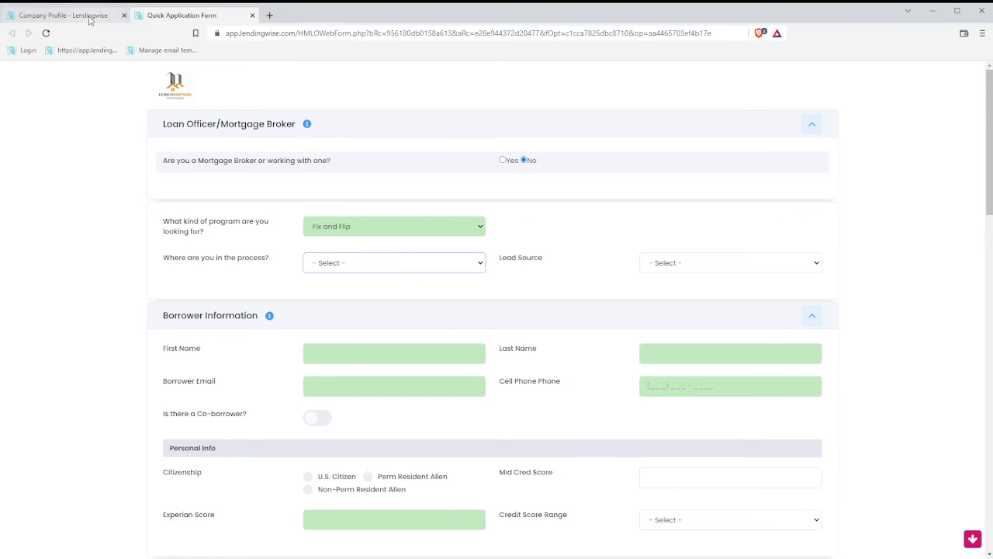
Return to the Form Fields settings, close the page search and collapse the Borrower Information section.
click(90, 20)
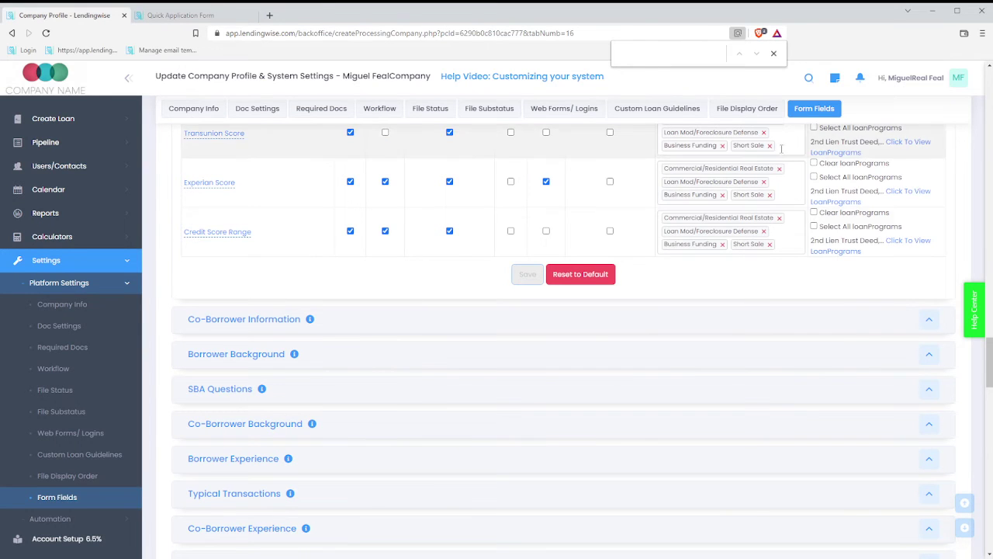
click(774, 52)
drag(989, 363, 989, 144)
scroll(938, 215, up, 3)
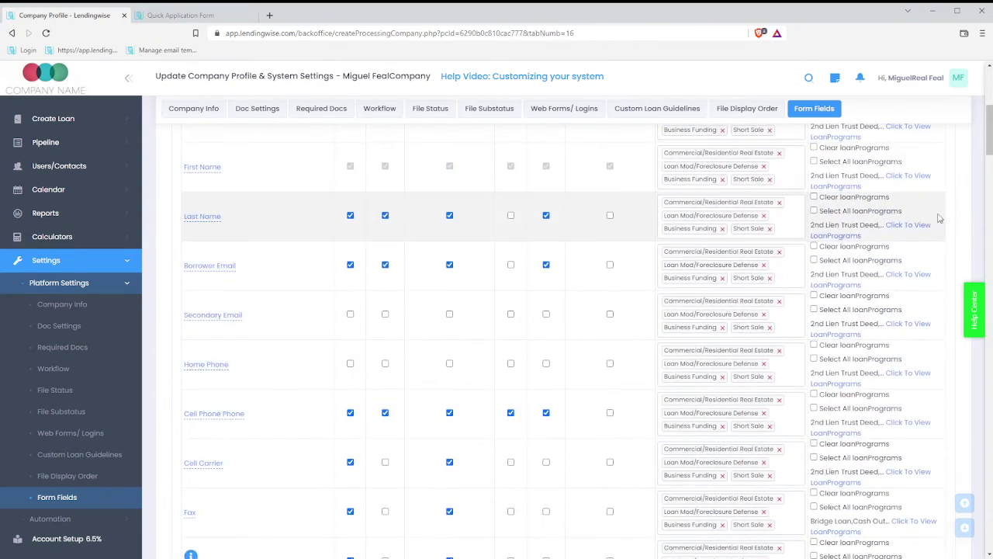
click(929, 201)
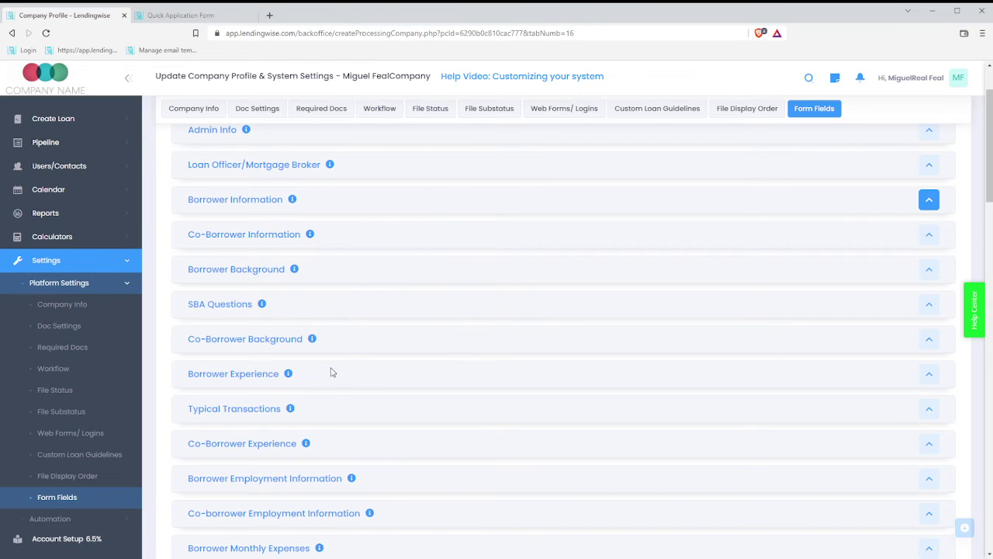
Expand the Borrower Experience section and examine the settings of the Fix & Flip or Buy & Hold experience question.
scroll(287, 351, down, 1)
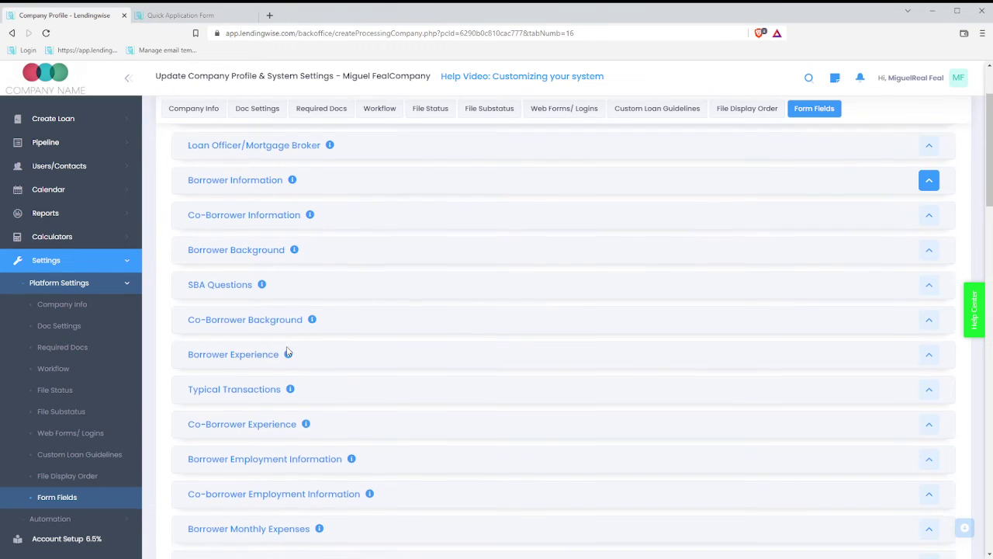
drag(188, 321, 530, 350)
click(530, 350)
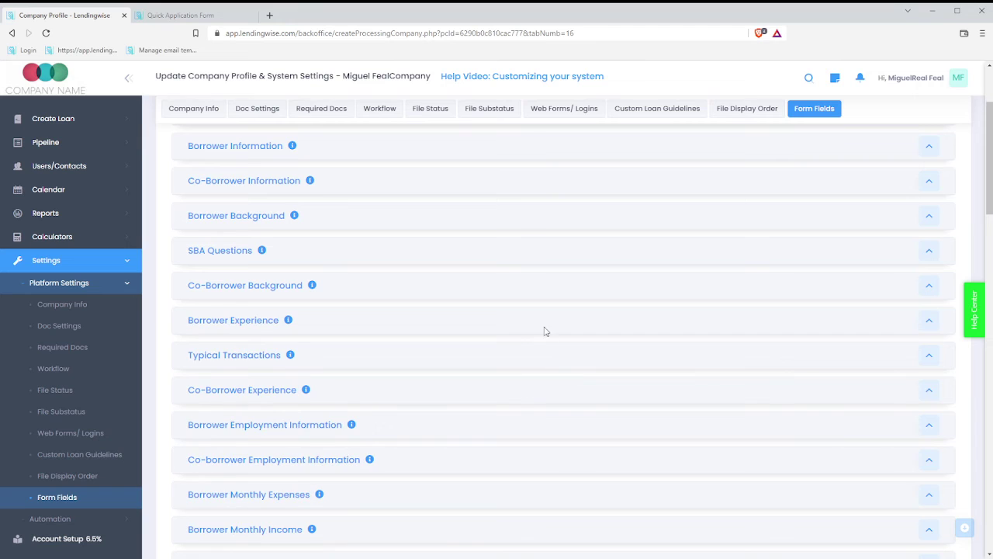
click(928, 322)
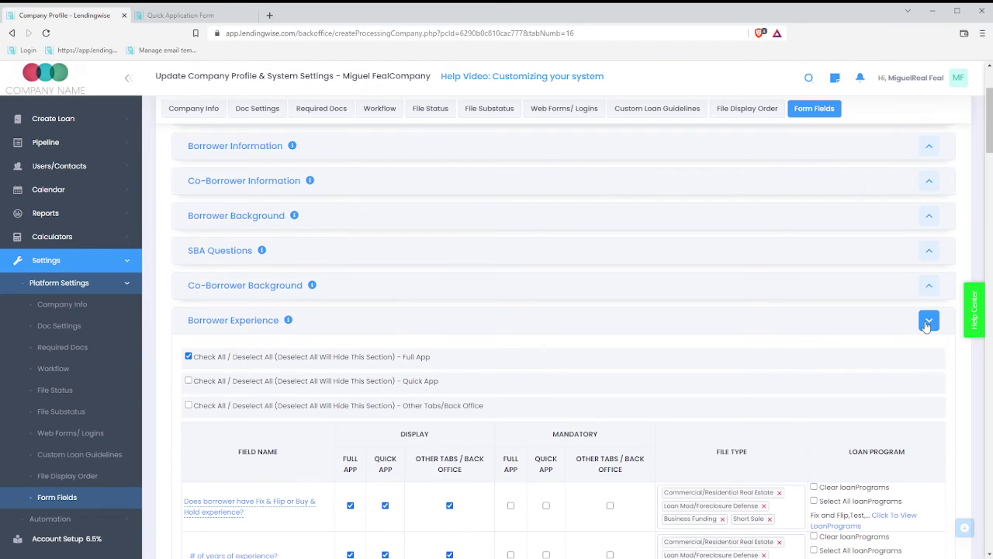
scroll(594, 280, down, 3)
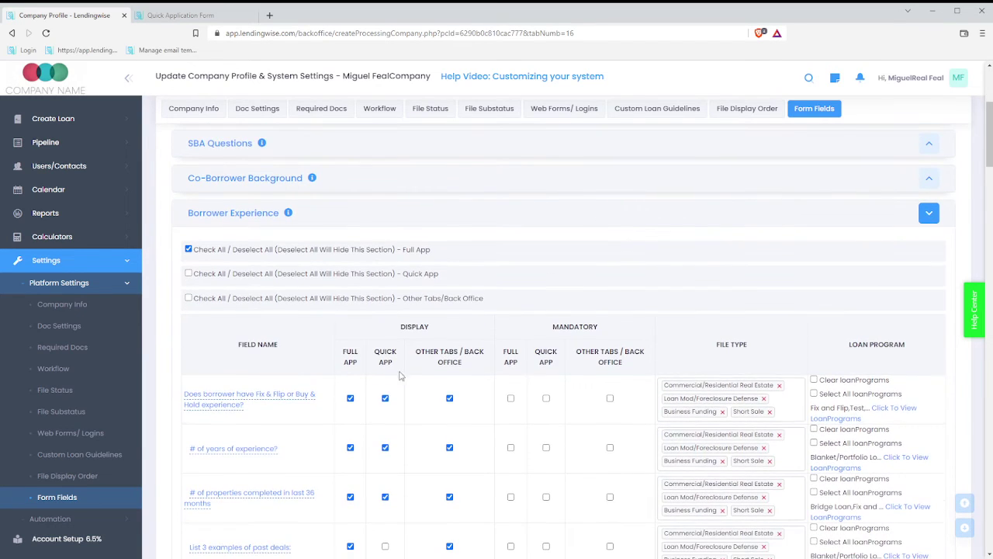
drag(256, 412, 184, 395)
click(299, 417)
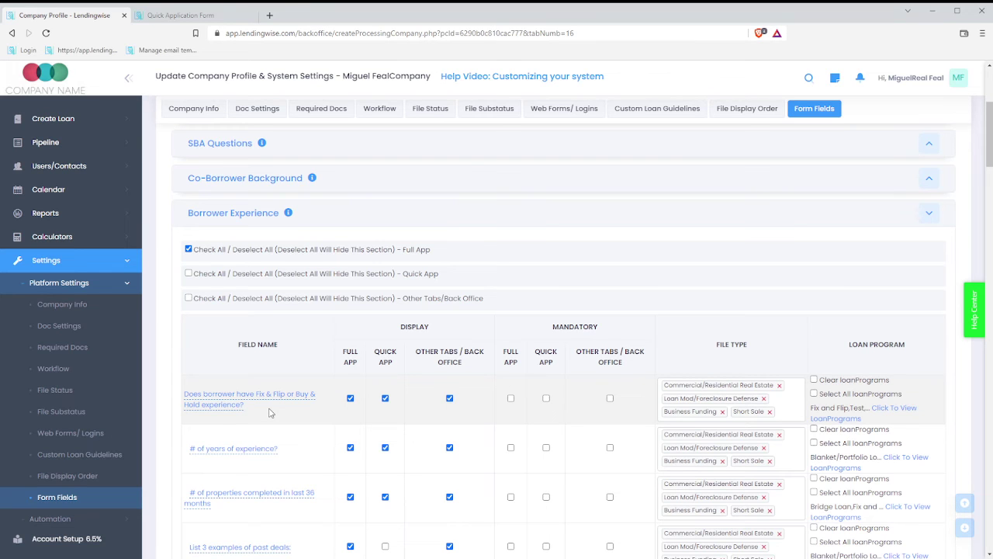
scroll(564, 357, down, 2)
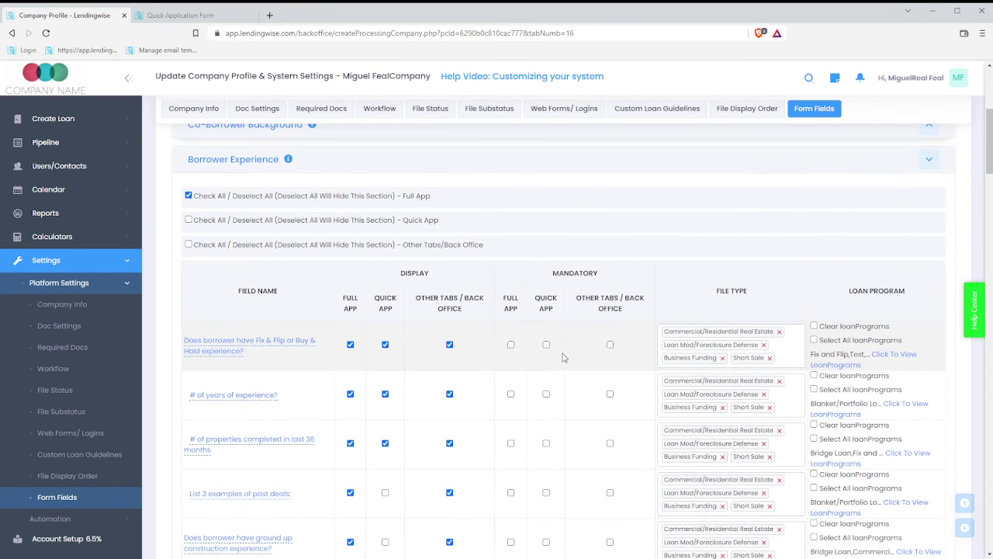
Show the loan programs assigned to the Fix & Flip or Buy & Hold experience question and browse the list of available programs.
click(877, 355)
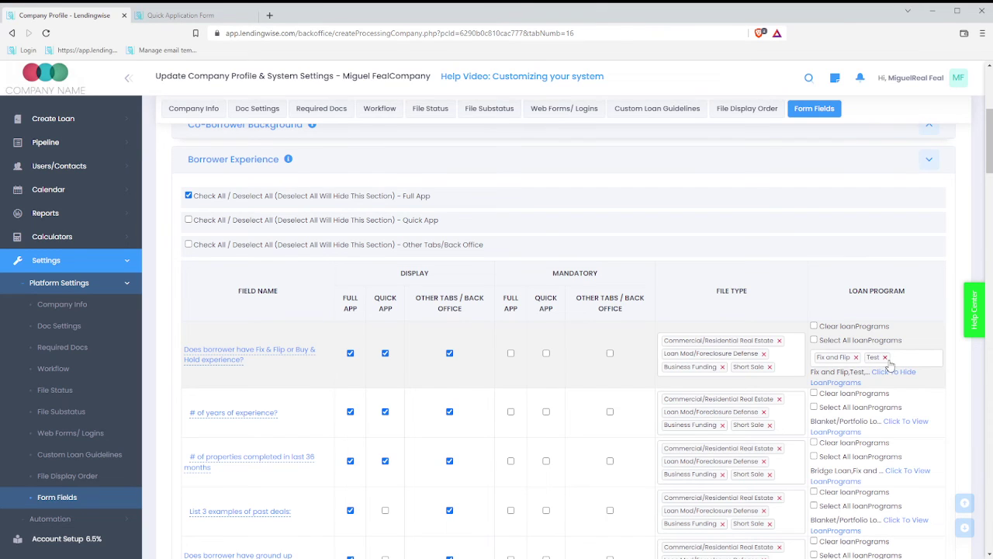
click(901, 357)
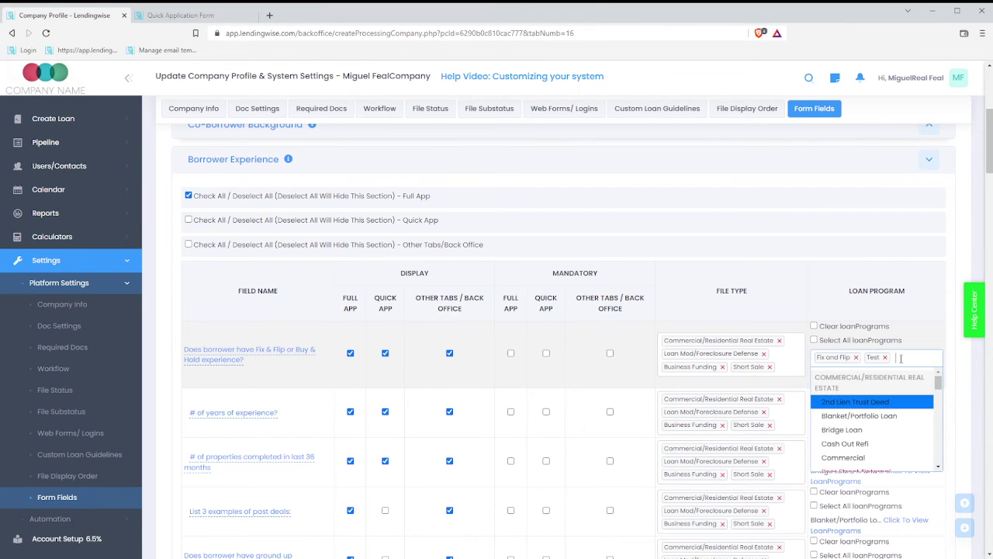
drag(937, 385, 938, 391)
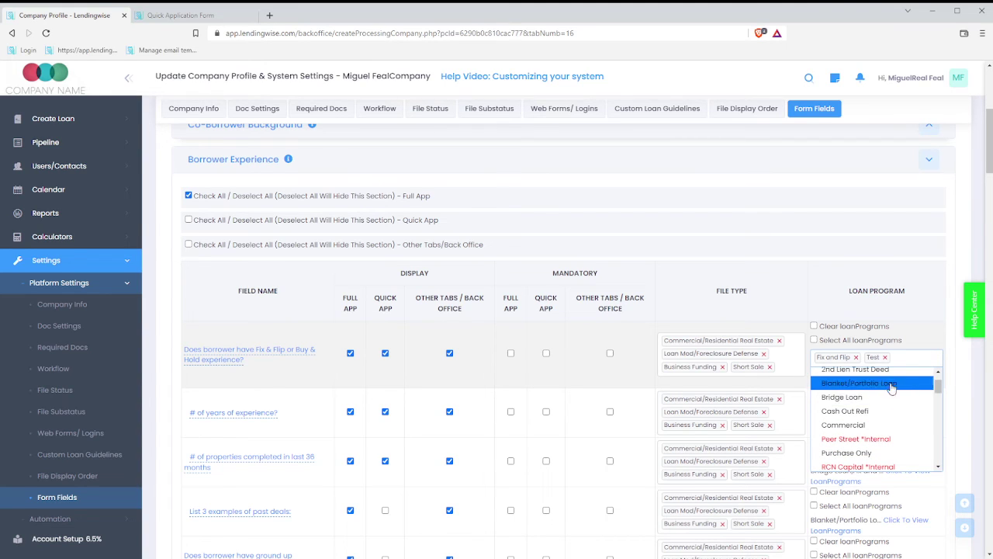
scroll(887, 378, up, 1)
scroll(887, 378, down, 4)
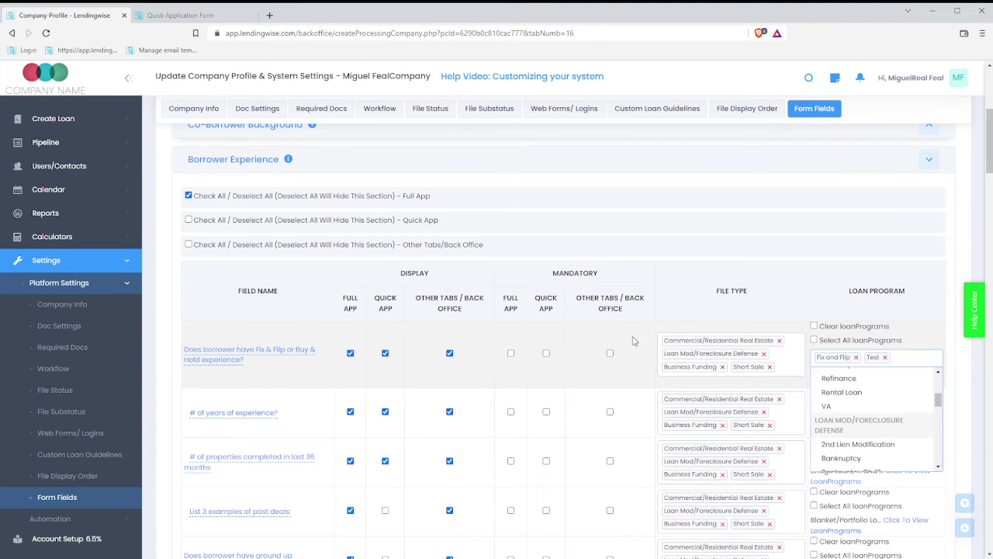
click(625, 377)
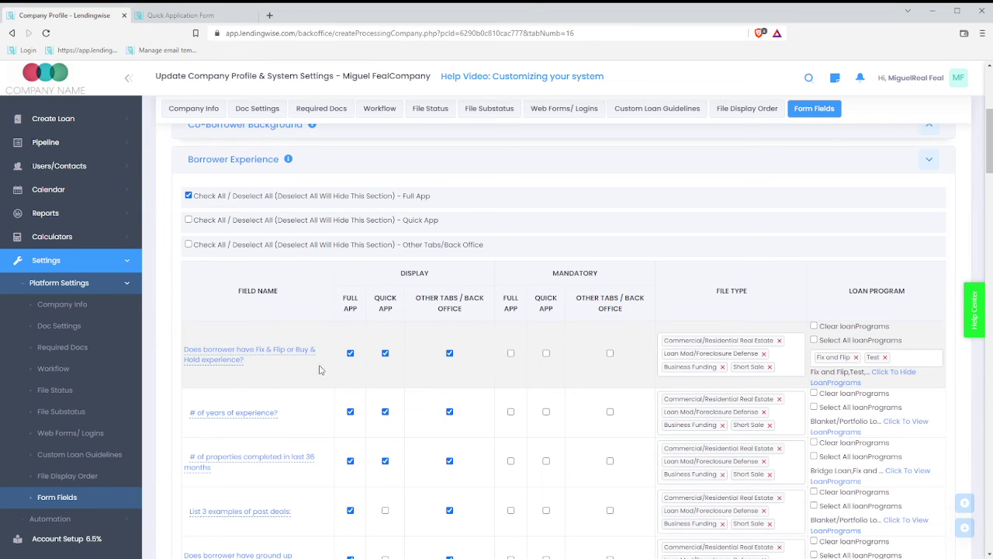
Examine the Fix & Flip or Buy & Hold experience question and the indented follow-up fields beneath it.
triple_click(237, 359)
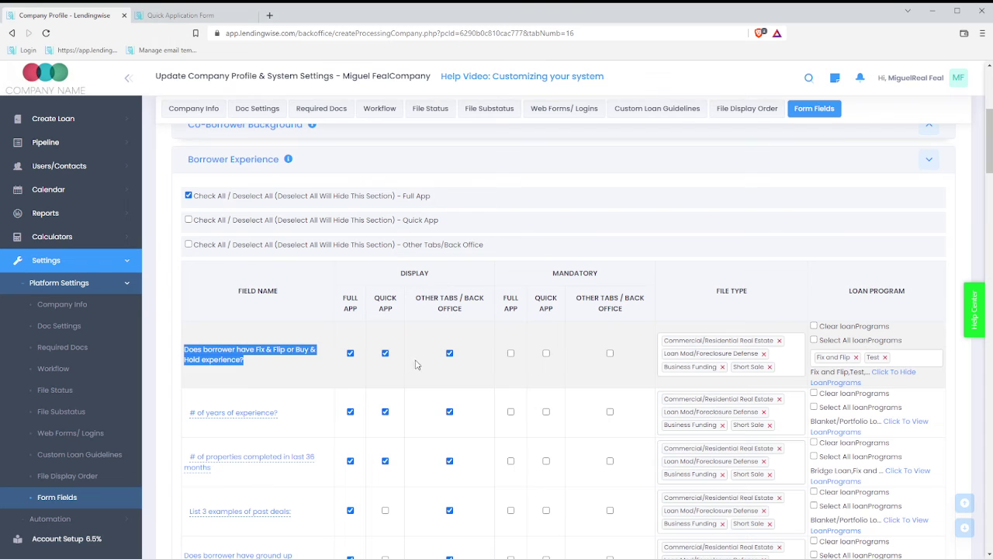
click(331, 358)
scroll(175, 336, down, 1)
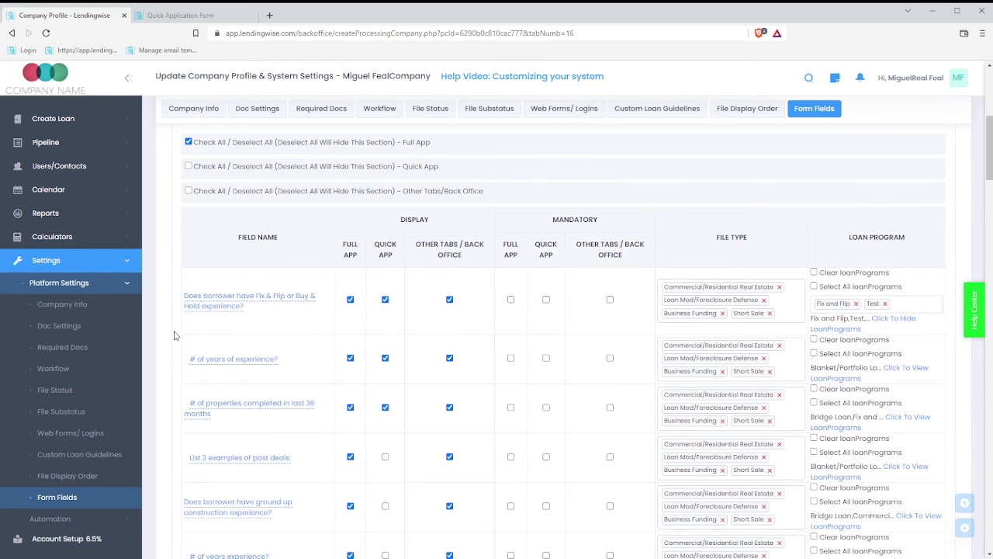
drag(276, 312, 186, 295)
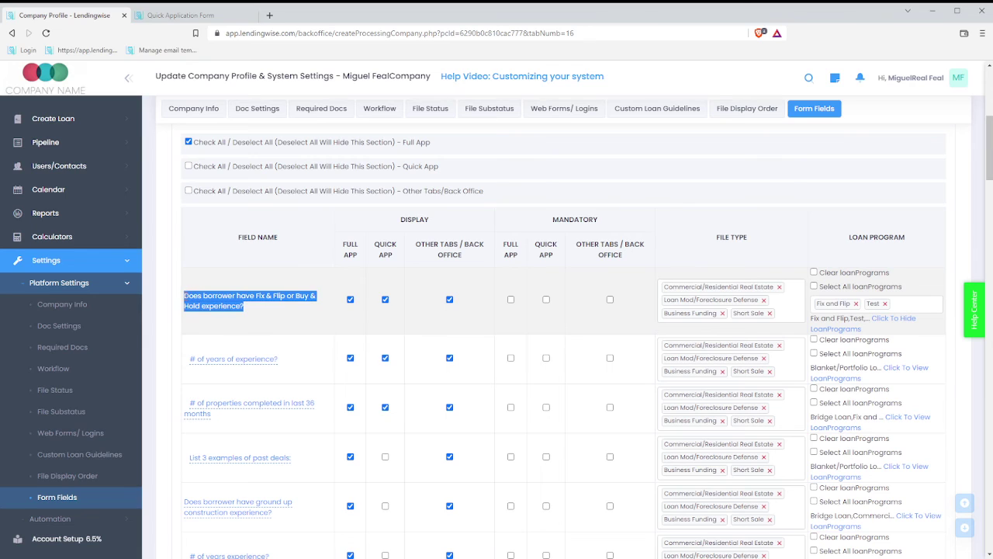
click(270, 319)
drag(263, 315, 186, 295)
click(250, 316)
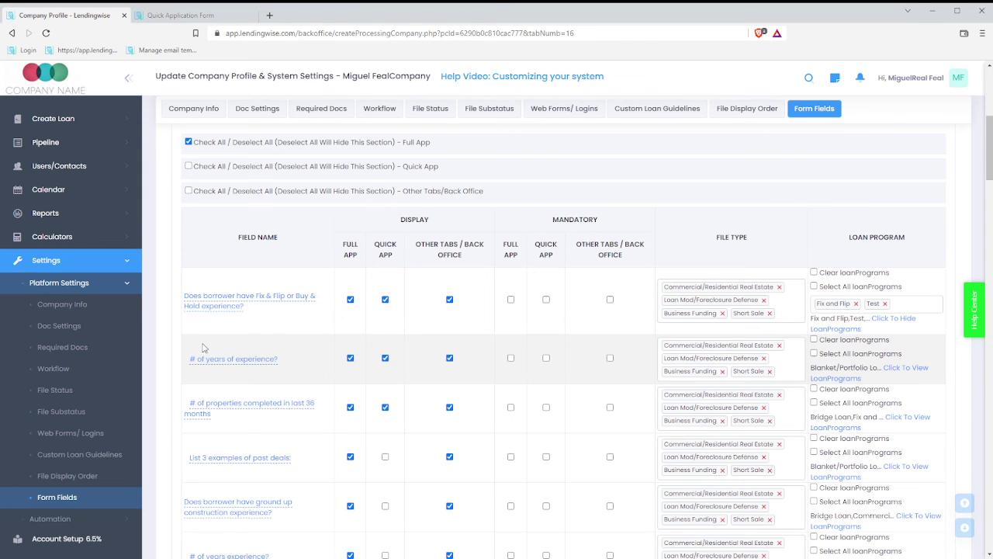
drag(196, 357, 262, 458)
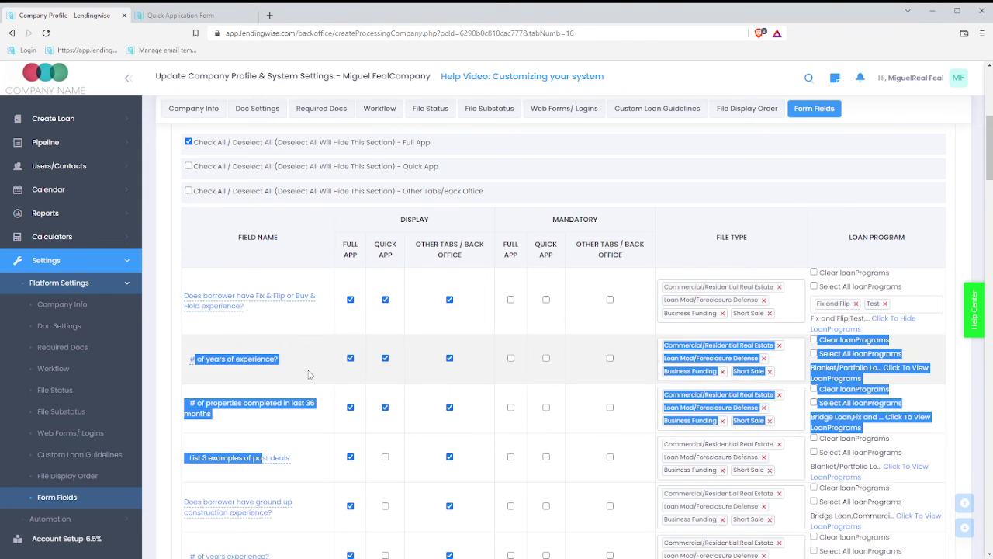
click(309, 374)
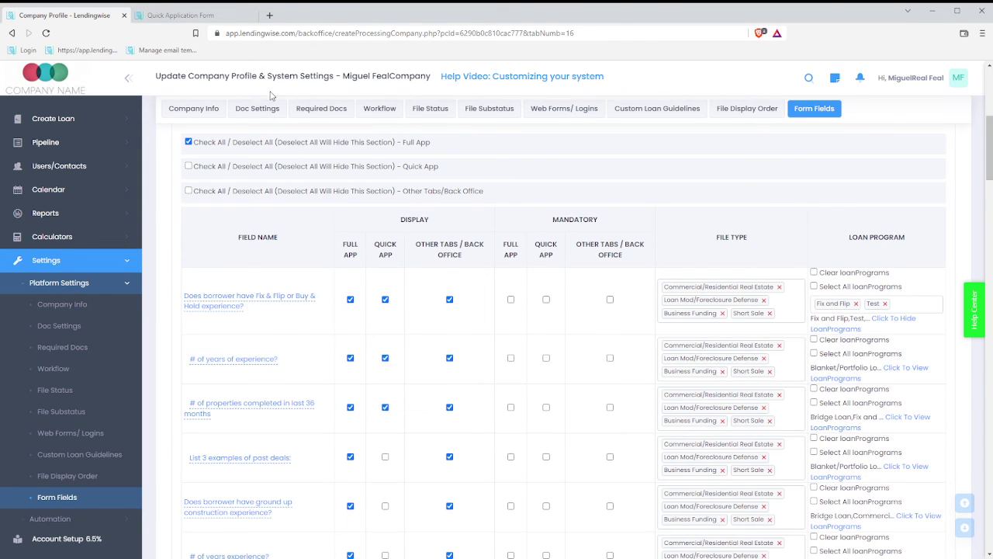
Switch to the Quick Application Form and find the Fix & Flip or Buy & Hold question in its Borrower Experience section.
click(202, 19)
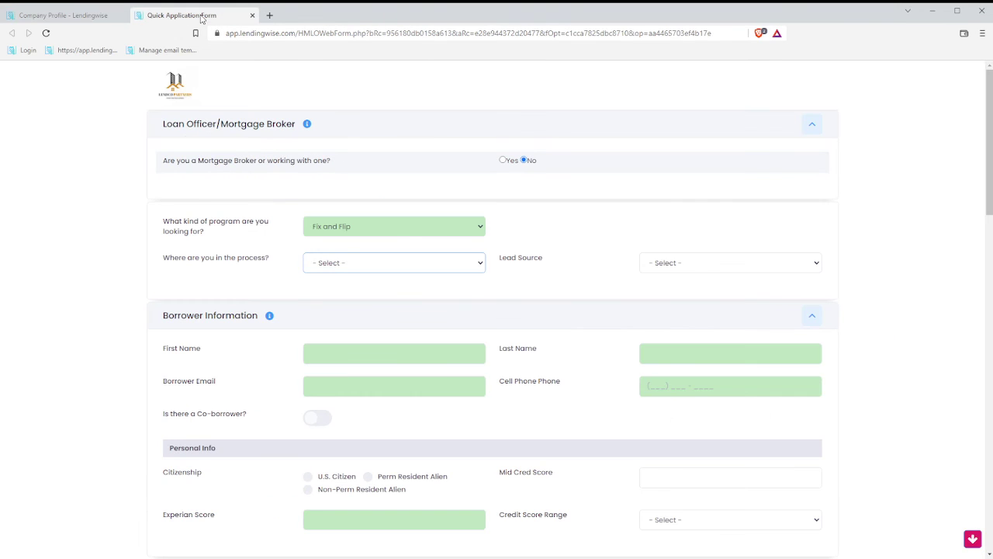
click(140, 236)
scroll(130, 232, down, 5)
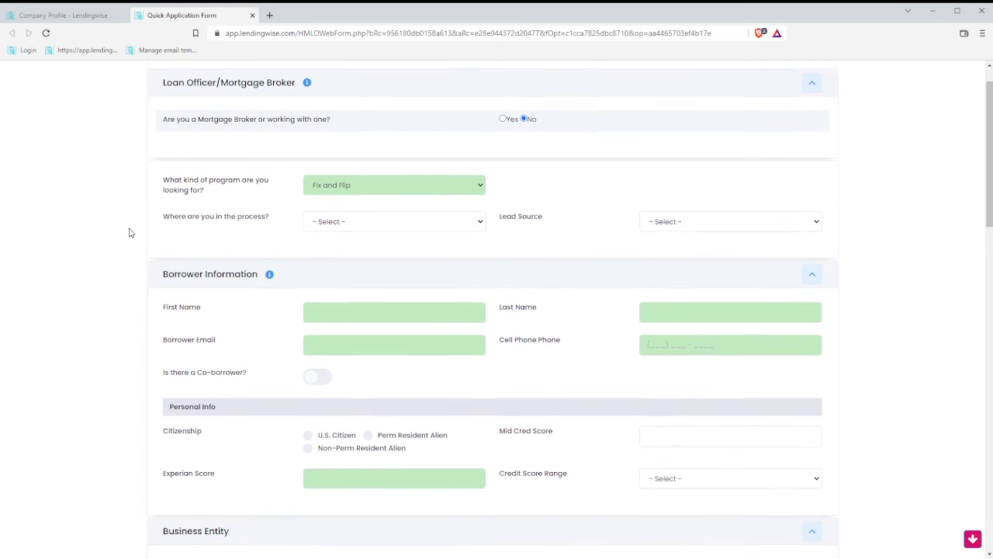
scroll(129, 233, down, 3)
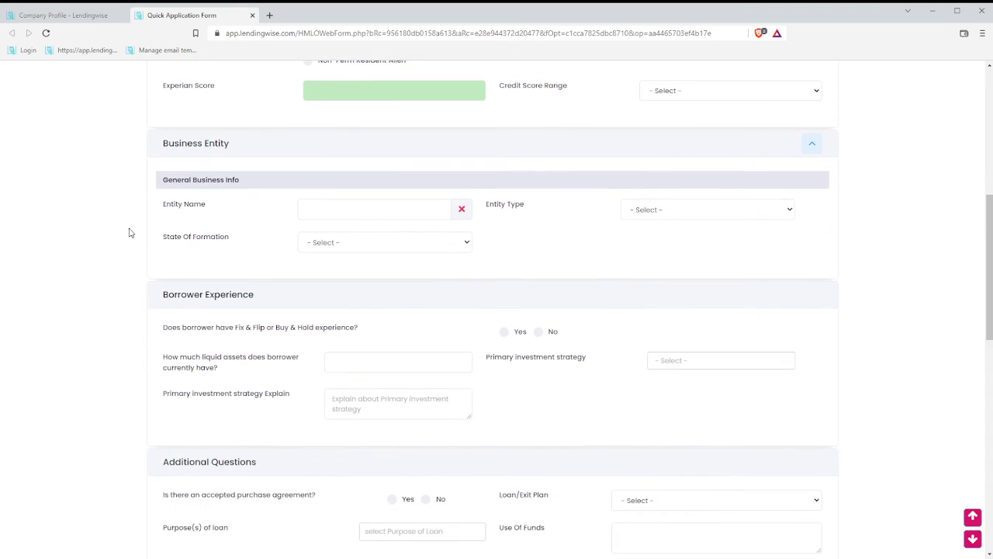
drag(161, 189, 270, 191)
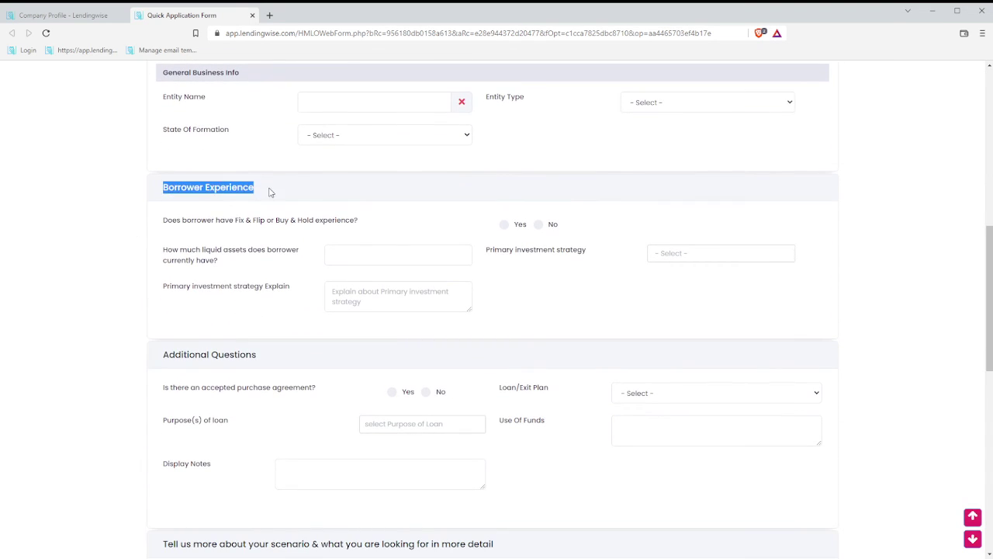
click(243, 201)
drag(166, 226, 372, 225)
Alternate the Fix & Flip or Buy & Hold experience answer between Yes and No, leave it on Yes and inspect its two follow-up fields.
click(380, 223)
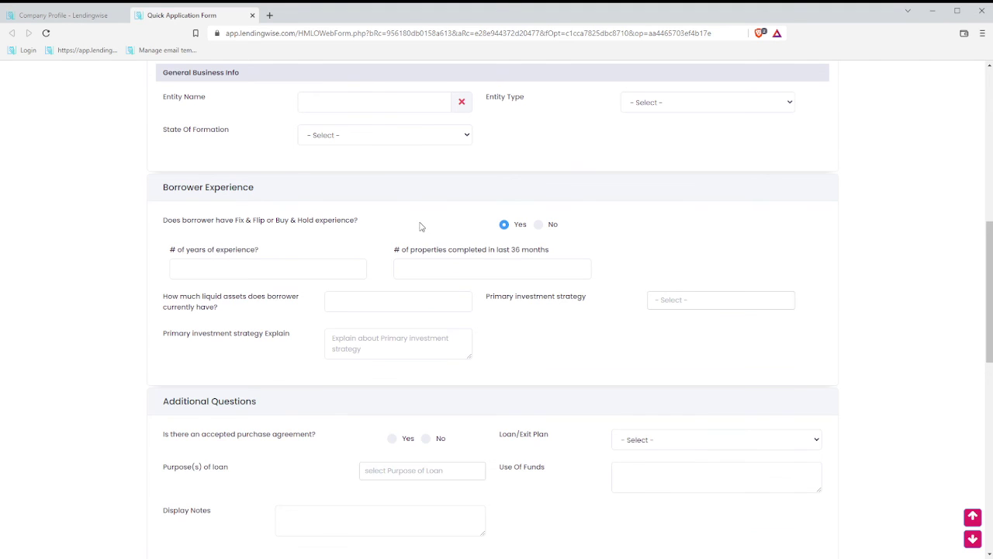
click(543, 226)
click(506, 225)
click(539, 224)
click(504, 225)
click(289, 262)
click(412, 264)
click(324, 265)
click(442, 264)
click(362, 228)
Back in the Form Fields settings, toggle the Quick App display of the years of experience and properties completed in last 36 months follow-ups.
click(93, 17)
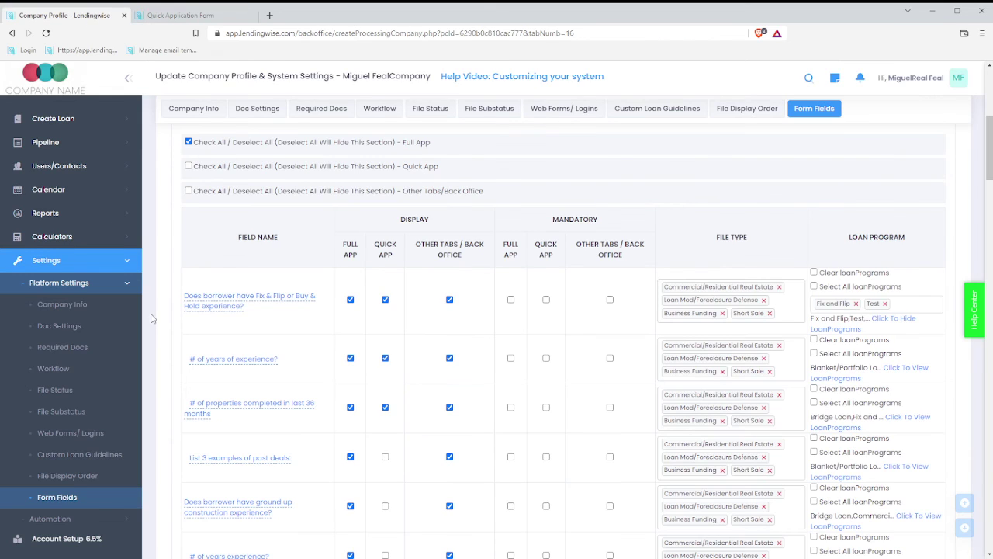
scroll(161, 316, down, 1)
scroll(161, 317, down, 1)
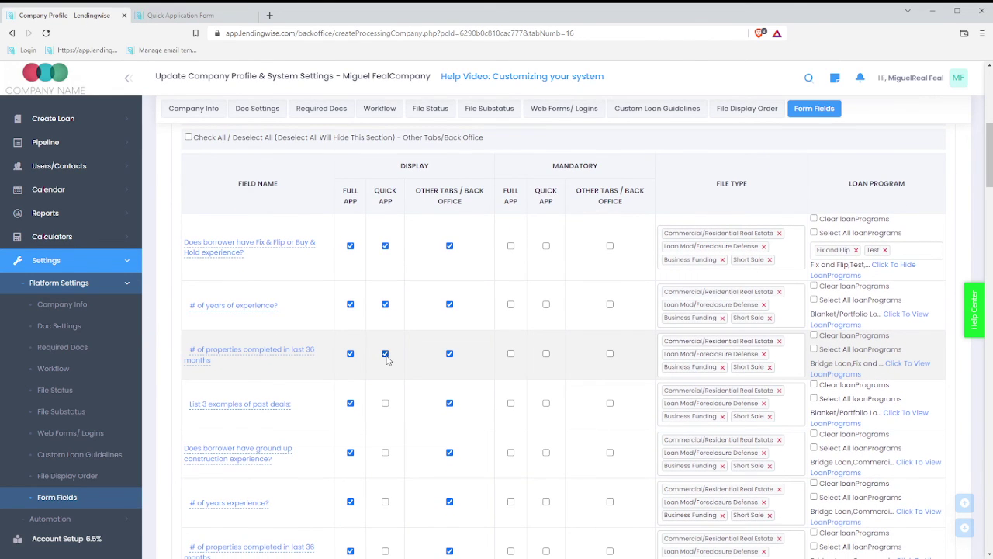
click(386, 305)
click(386, 353)
click(386, 304)
Look over the remaining Borrower Experience fields and return to the Quick Application Form.
scroll(419, 312, down, 5)
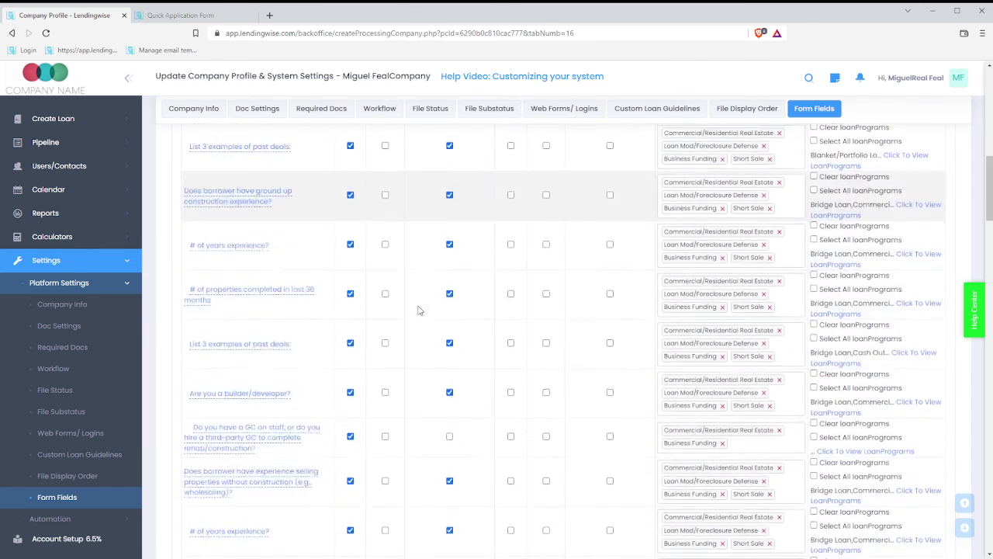
click(182, 16)
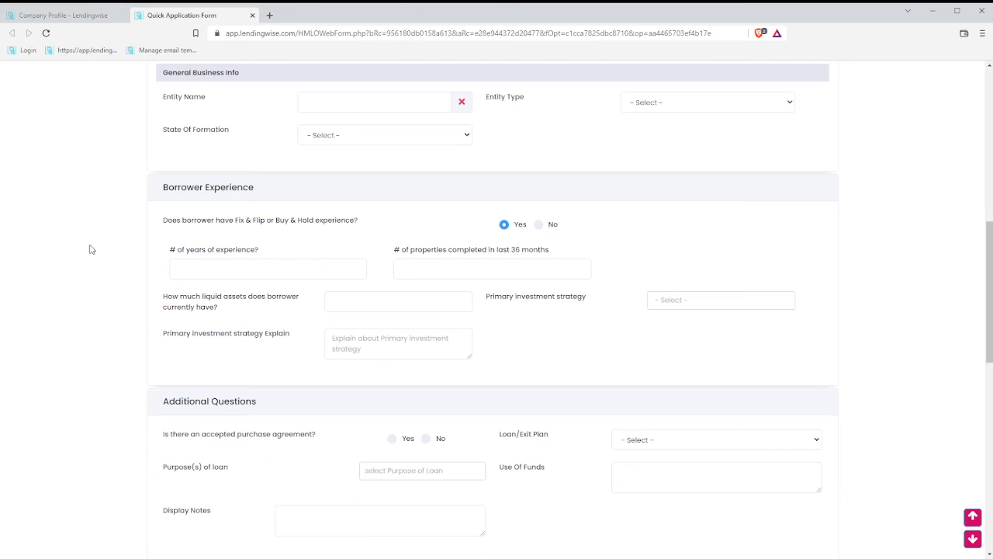